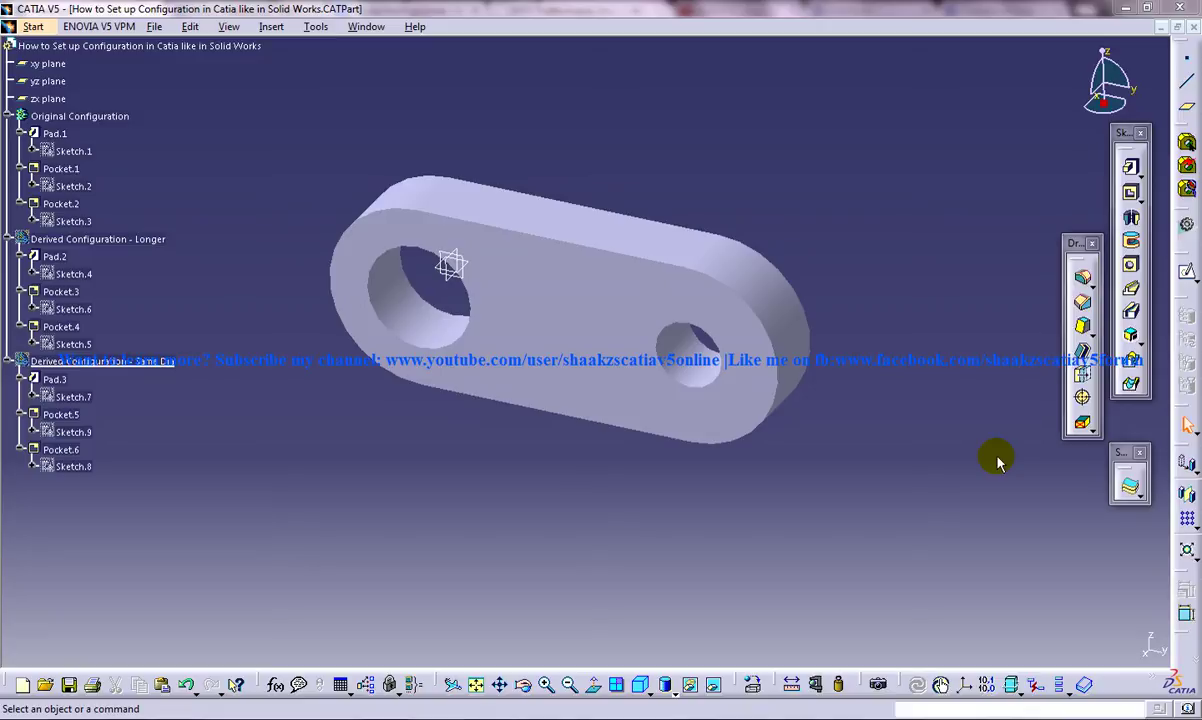
Show the Derived Configuration - Longer body over the original, and hide it again
{"action": "left_click", "coordinate": [119, 117]}
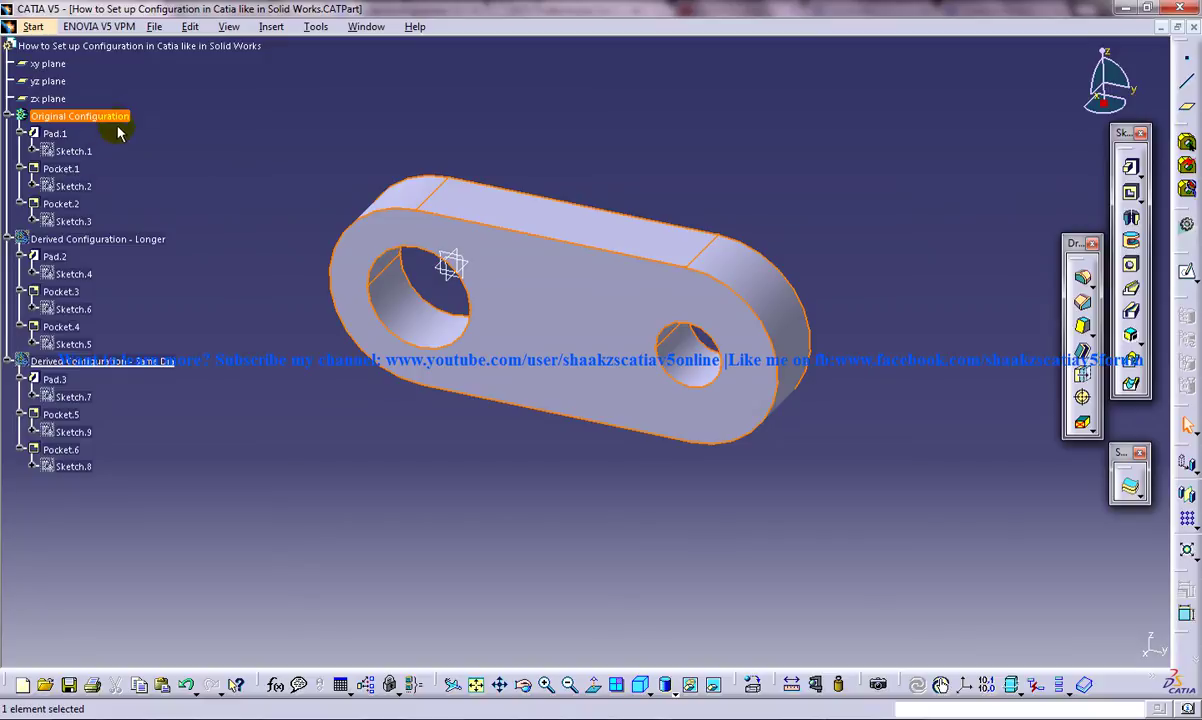
{"action": "right_click", "coordinate": [112, 238]}
{"action": "left_click", "coordinate": [163, 293]}
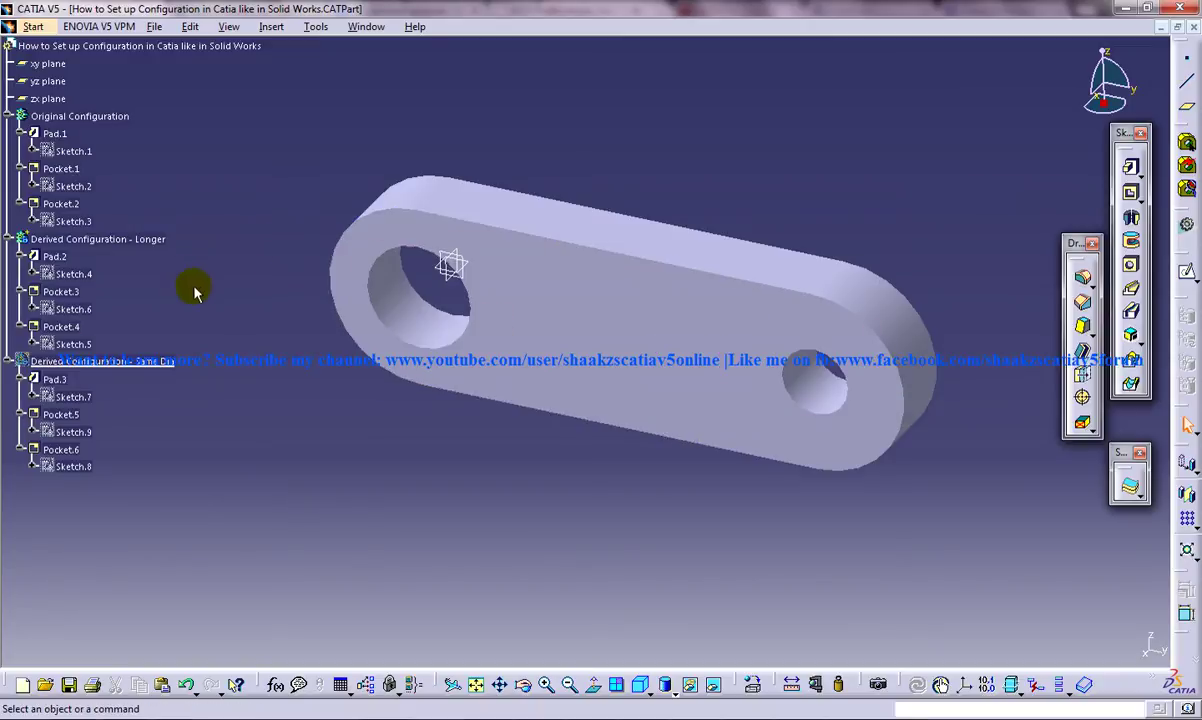
{"action": "right_click", "coordinate": [112, 239]}
{"action": "left_click", "coordinate": [163, 291]}
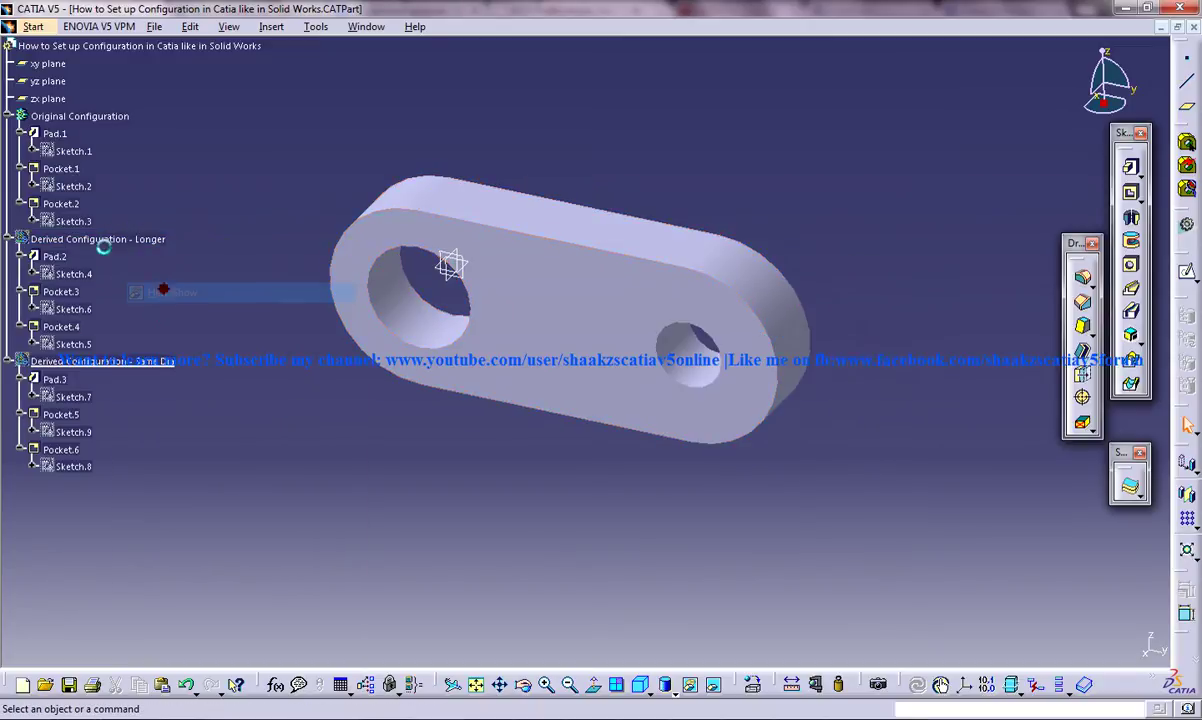
Show the Derived Configuration - Same Dia body, hide the Original Configuration body, and inspect the equal-hole variant
{"action": "right_click", "coordinate": [142, 364]}
{"action": "left_click", "coordinate": [188, 420]}
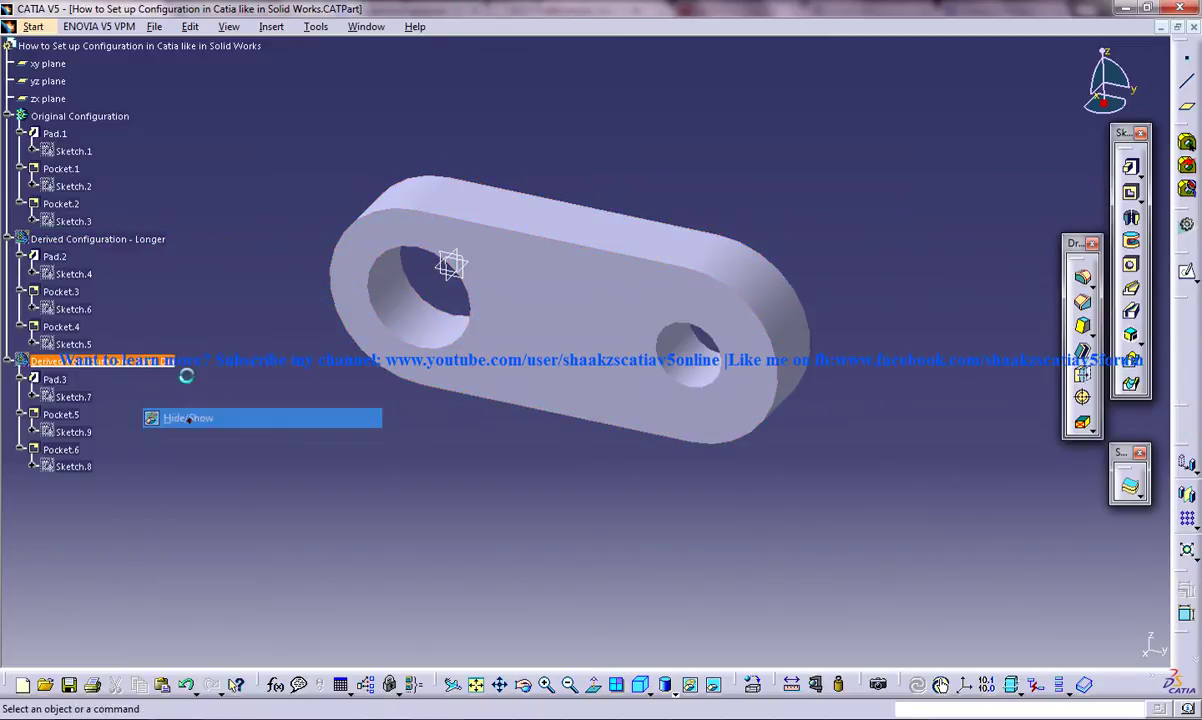
{"action": "right_click", "coordinate": [55, 133]}
{"action": "left_click", "coordinate": [115, 161]}
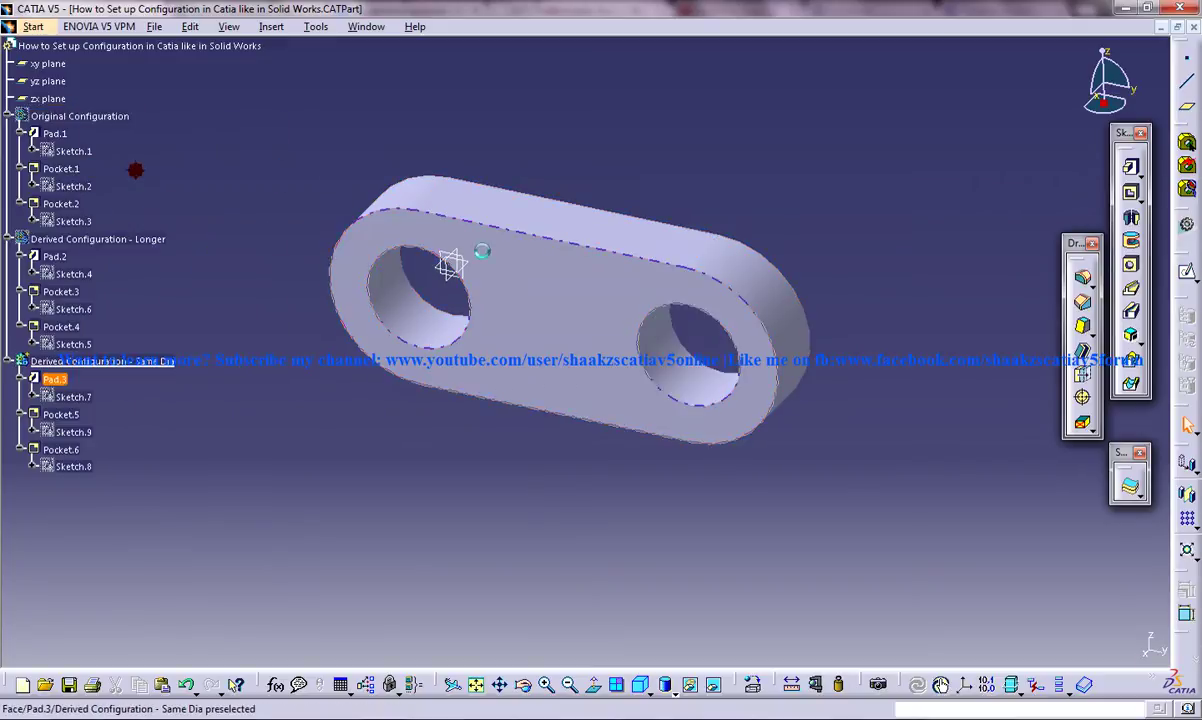
{"action": "mouse_move", "coordinate": [676, 341]}
{"action": "middle_mouse_down"}
{"action": "mouse_move", "coordinate": [625, 349]}
{"action": "mouse_move", "coordinate": [665, 325]}
{"action": "mouse_move", "coordinate": [692, 403]}
{"action": "mouse_move", "coordinate": [617, 379]}
{"action": "mouse_move", "coordinate": [601, 425]}
{"action": "mouse_move", "coordinate": [549, 413]}
{"action": "mouse_move", "coordinate": [569, 456]}
{"action": "middle_mouse_up"}
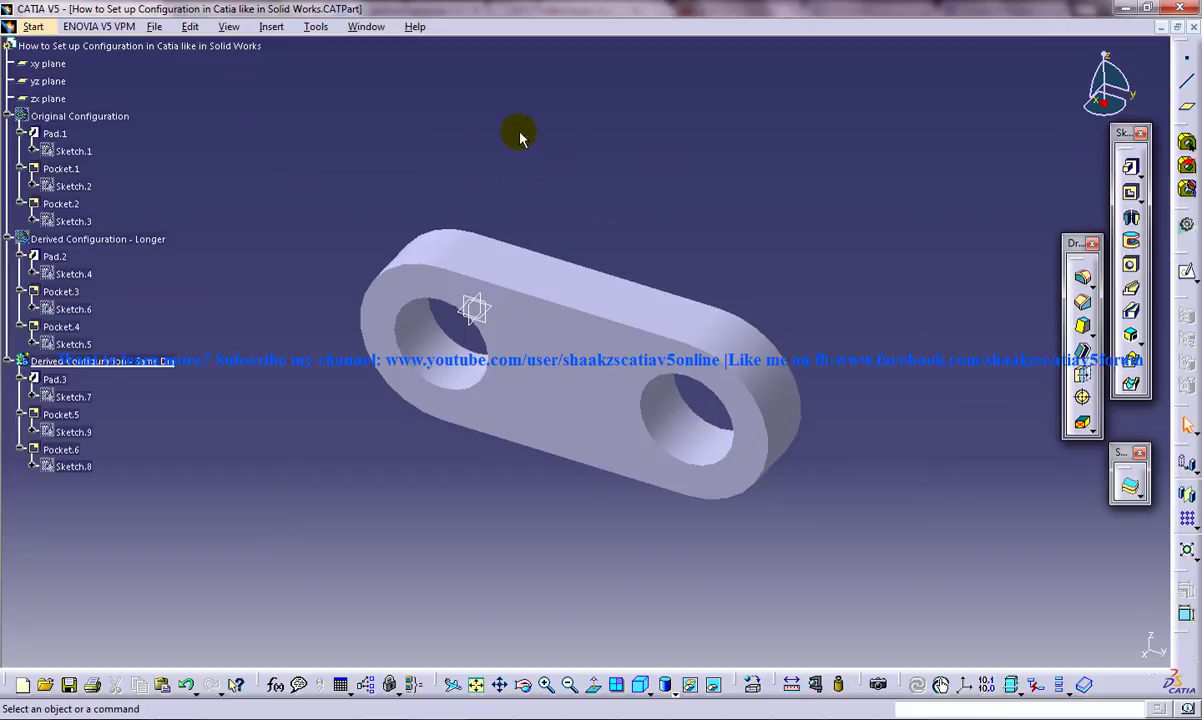
{"action": "middle_click_drag", "start_coordinate": [565, 228], "coordinate": [551, 204]}
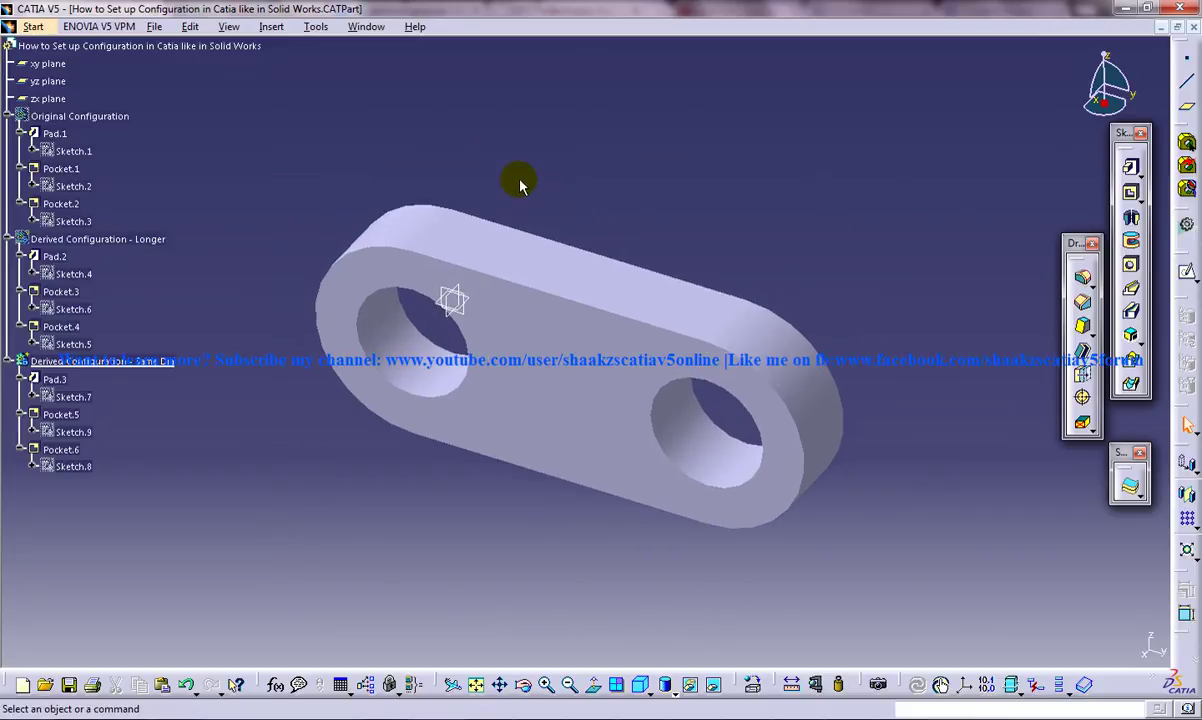
Create a new part named "Study of Configuration option in Catia" without hybrid design or a geometrical set
{"action": "left_click", "coordinate": [270, 27]}
{"action": "left_click", "coordinate": [33, 26]}
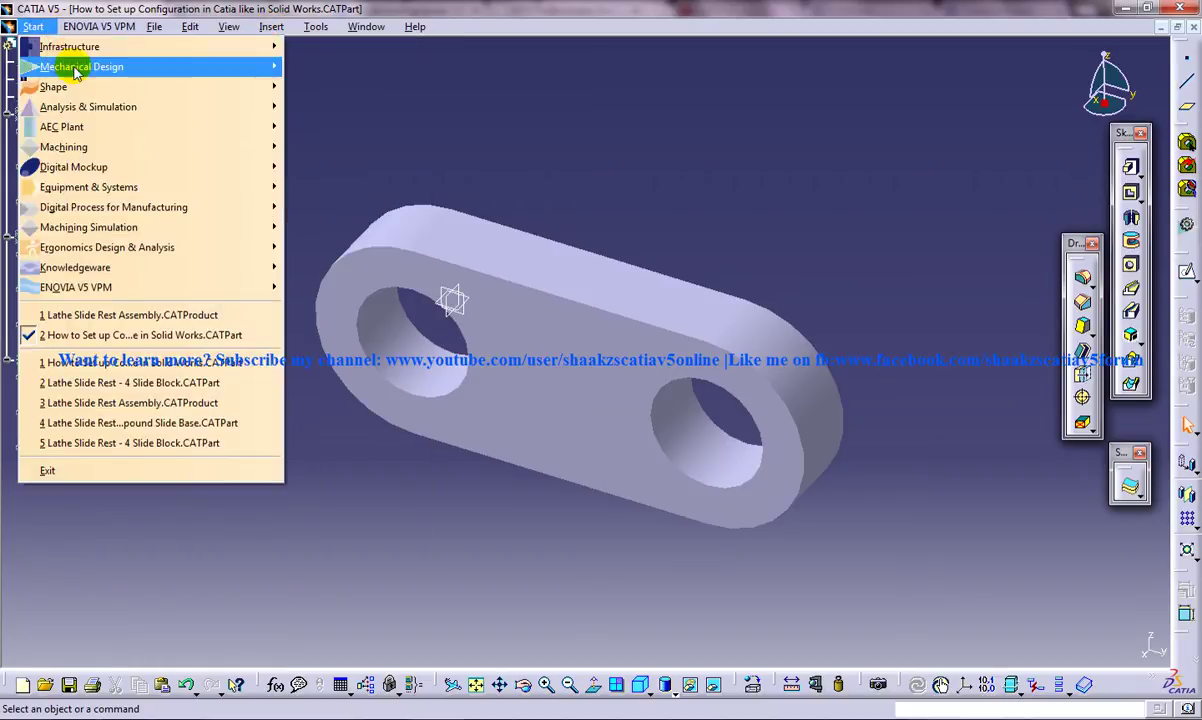
{"action": "mouse_move", "coordinate": [169, 70]}
{"action": "left_click", "coordinate": [326, 68]}
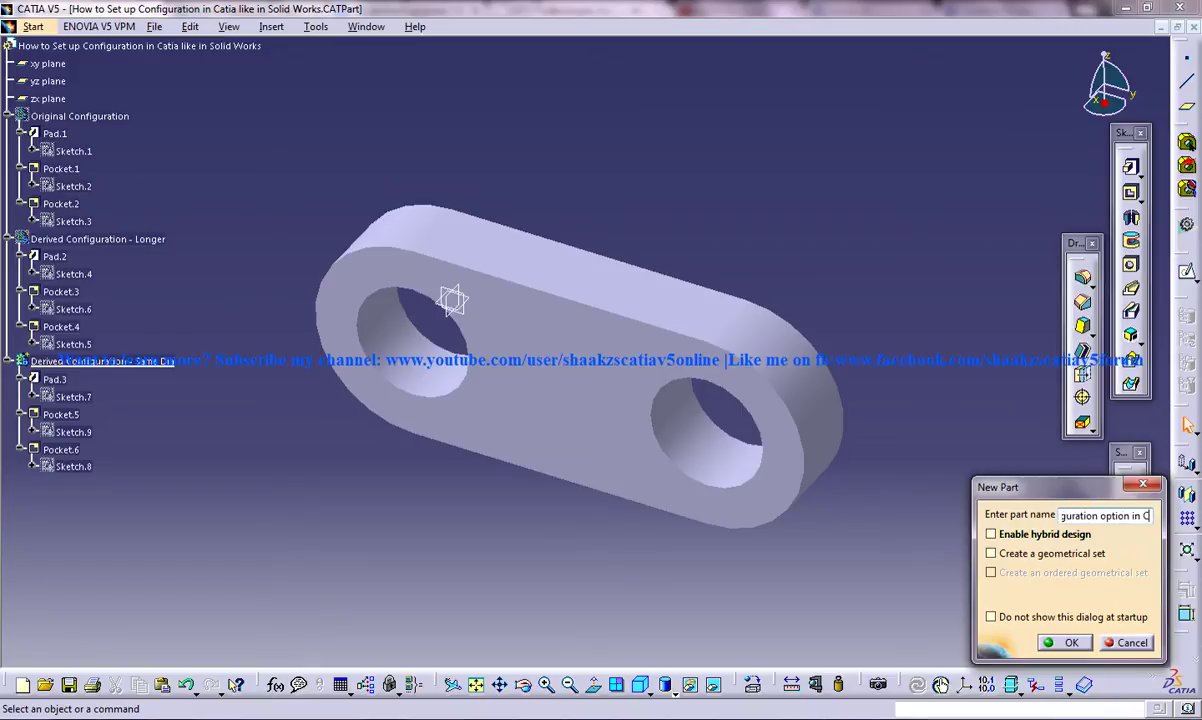
{"action": "left_click", "coordinate": [1066, 642]}
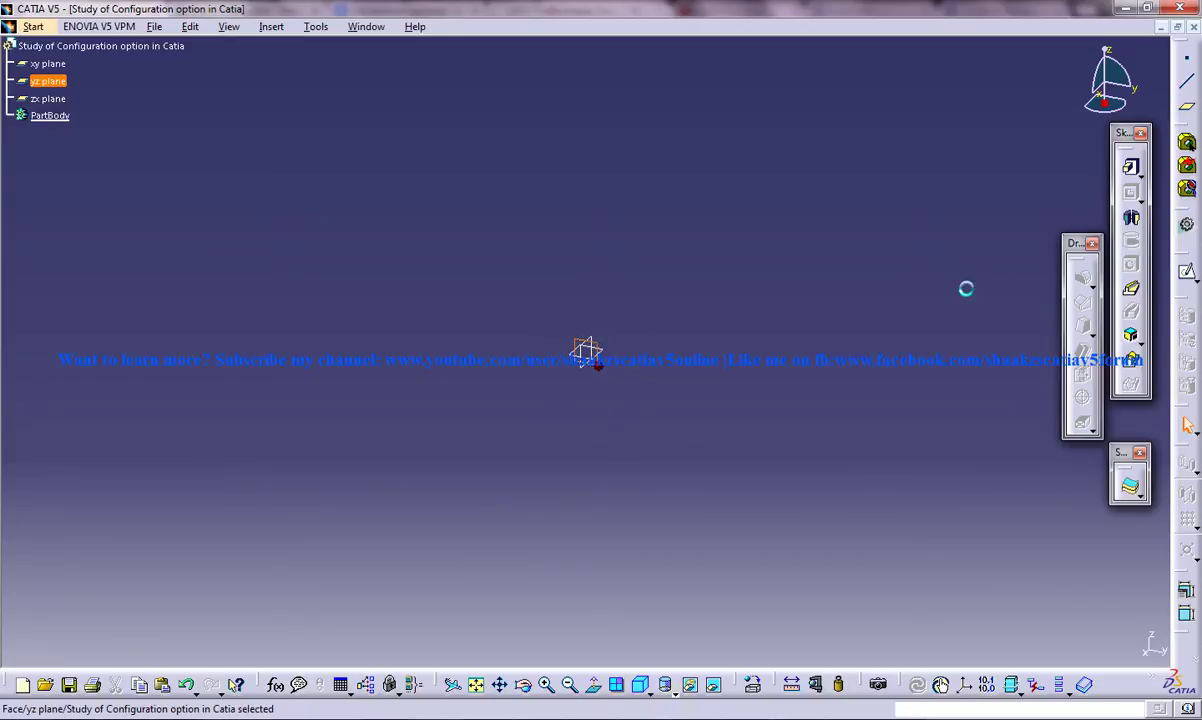
Rename the PartBody as "Original Configuration"
{"action": "right_click", "coordinate": [40, 115]}
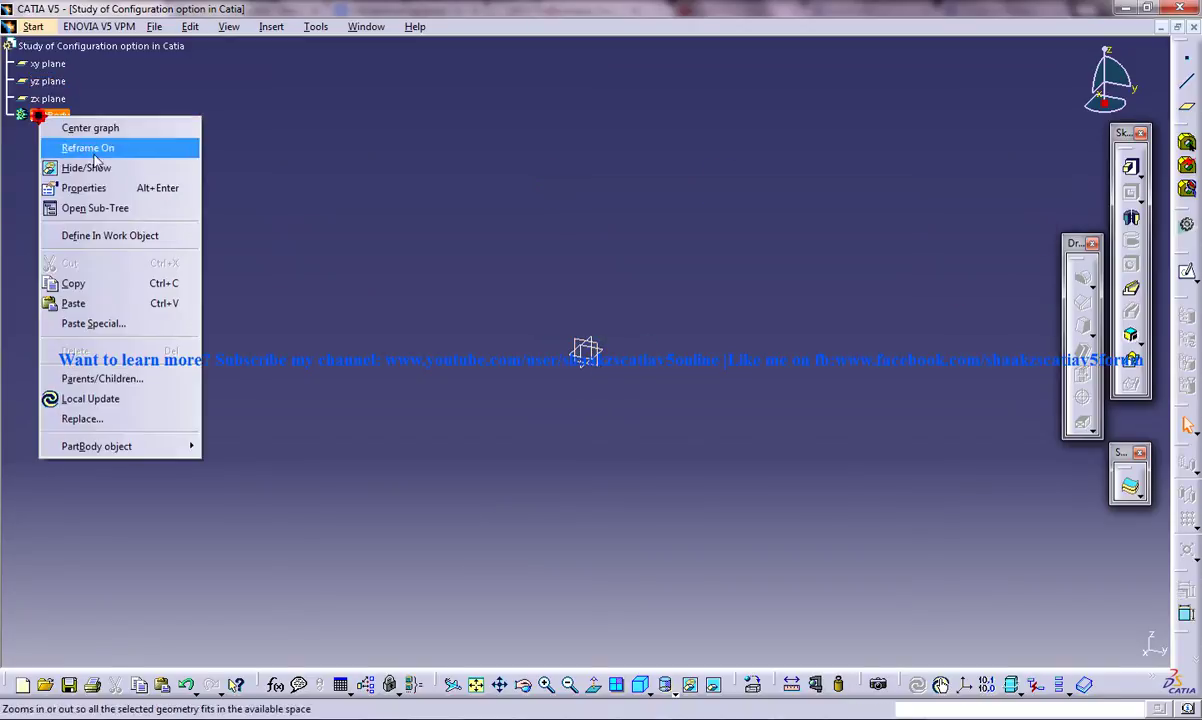
{"action": "left_click", "coordinate": [90, 189]}
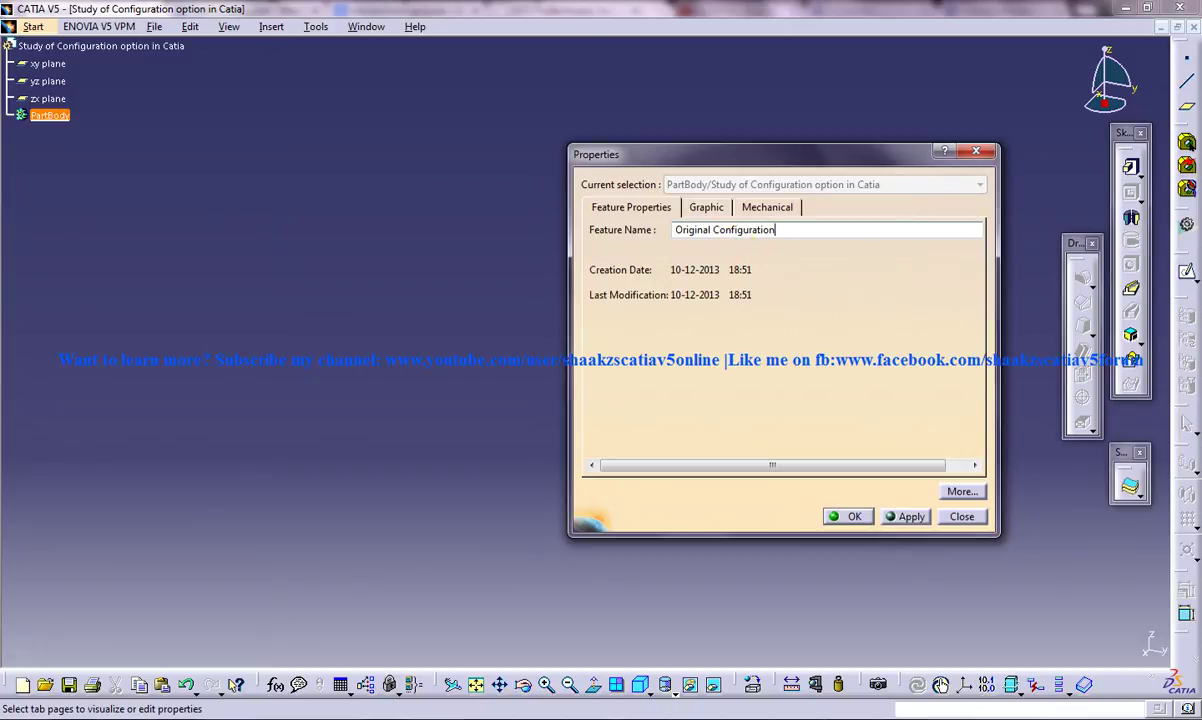
{"action": "key", "text": "Return"}
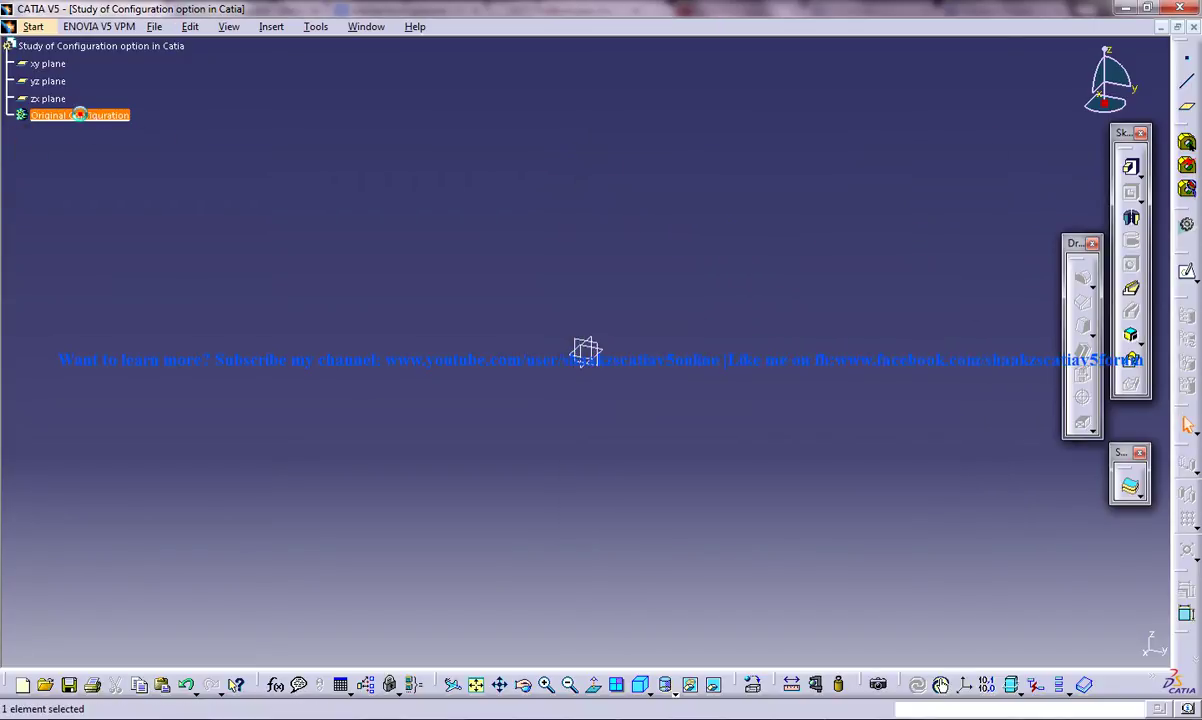
Sketch a horizontal elongated hole on the yz plane from the origin, about 97 mm between centres and 28.5 mm in radius
{"action": "left_click", "coordinate": [100, 118]}
{"action": "left_click", "coordinate": [1187, 271]}
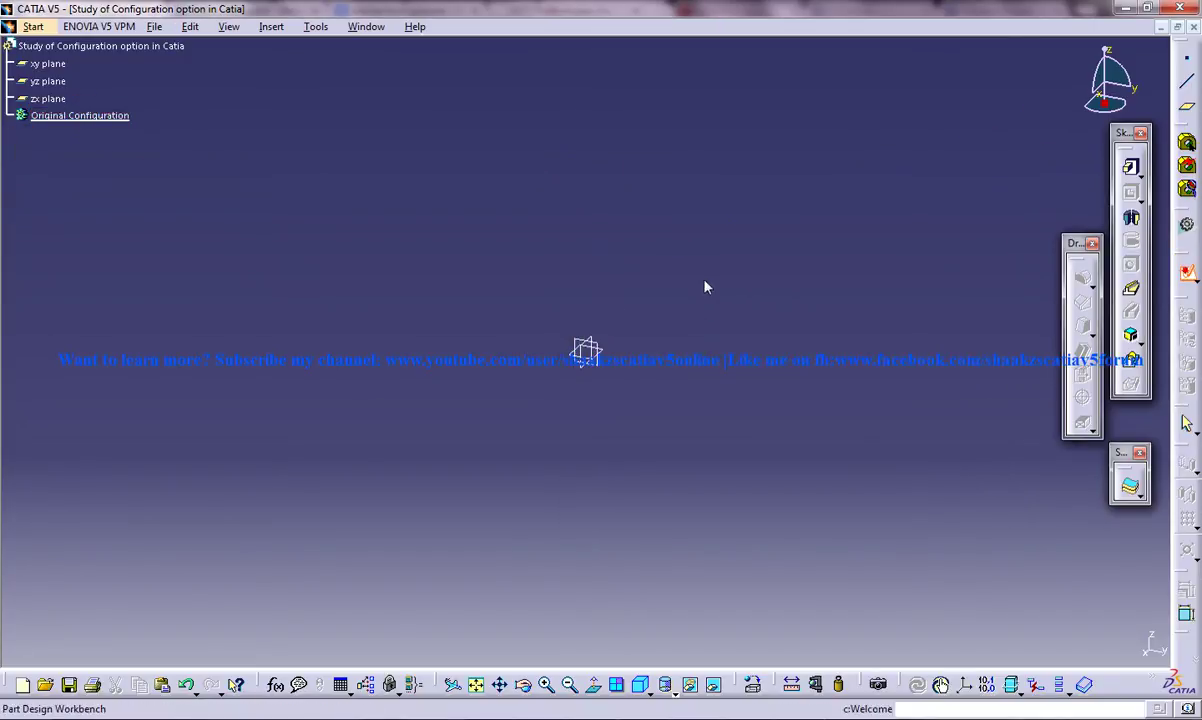
{"action": "left_click", "coordinate": [612, 367]}
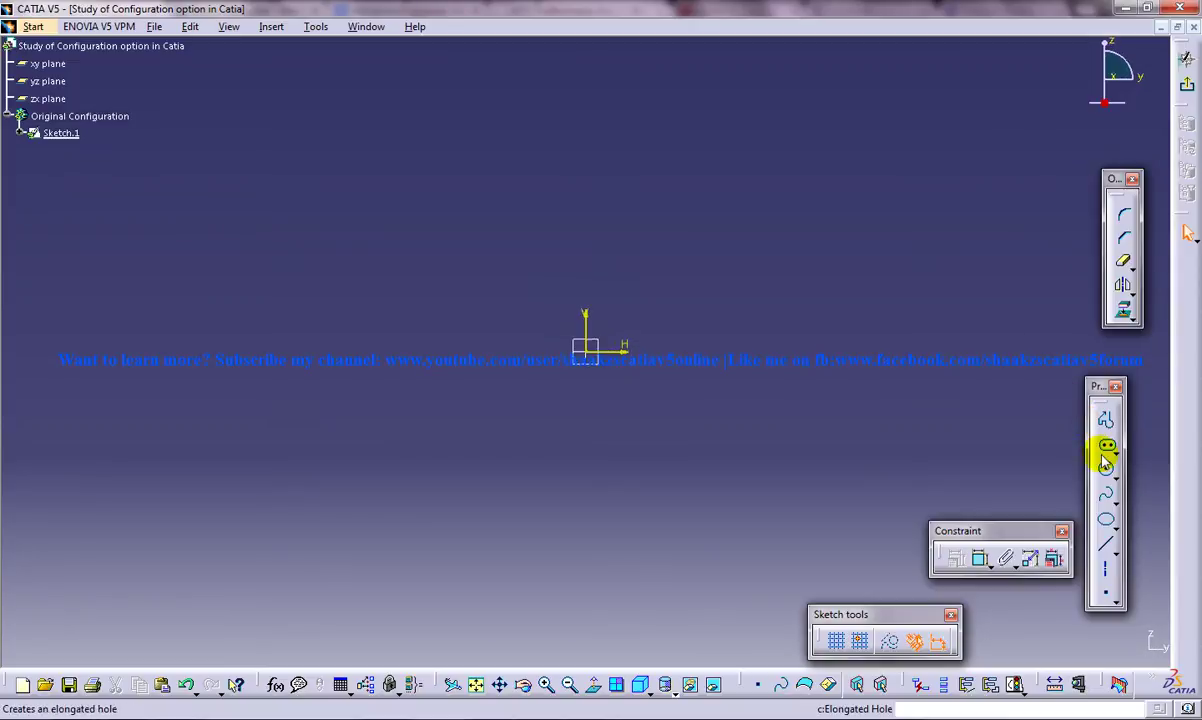
{"action": "left_click", "coordinate": [1107, 446]}
{"action": "left_click", "coordinate": [590, 350]}
{"action": "left_click", "coordinate": [838, 353]}
{"action": "left_click", "coordinate": [850, 277]}
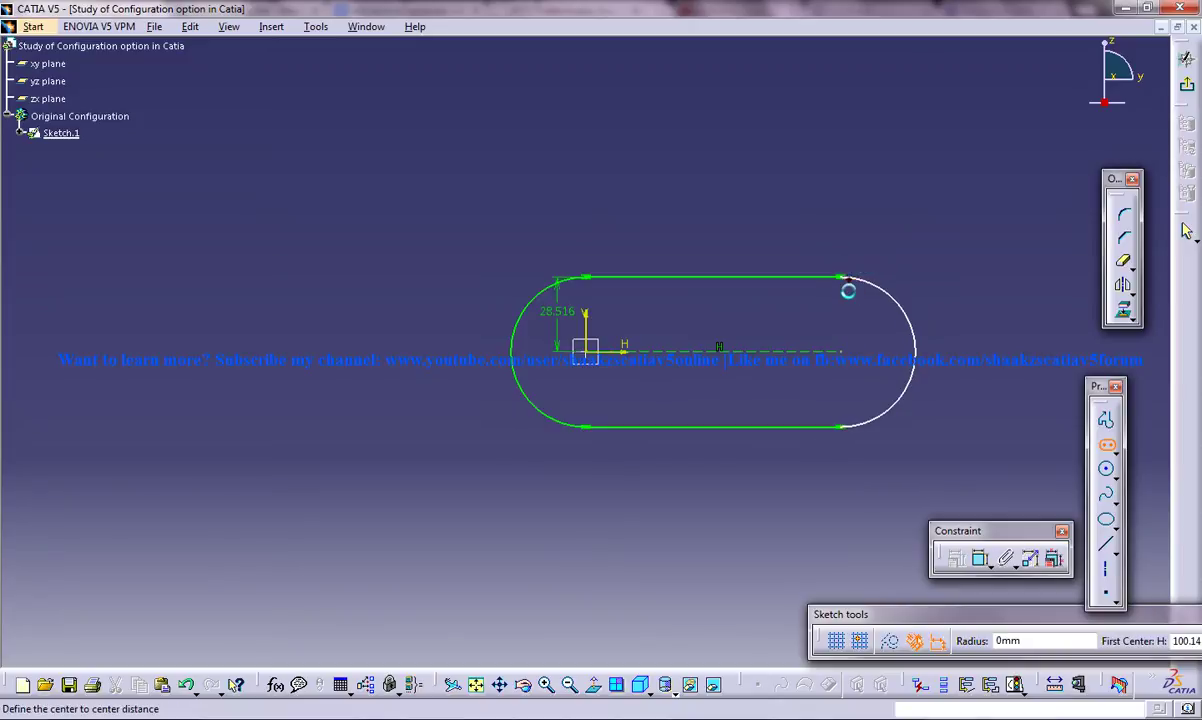
Set the elongated profile's radius to 25 mm
{"action": "left_click", "coordinate": [980, 558]}
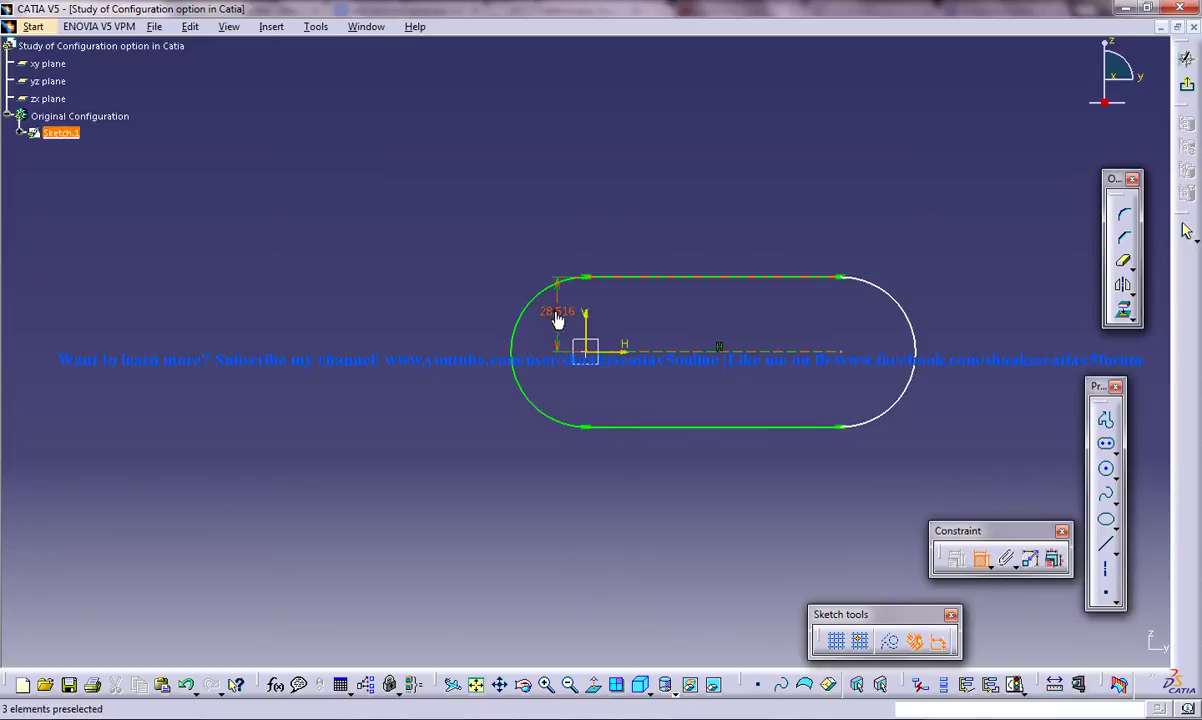
{"action": "double_click", "coordinate": [558, 314]}
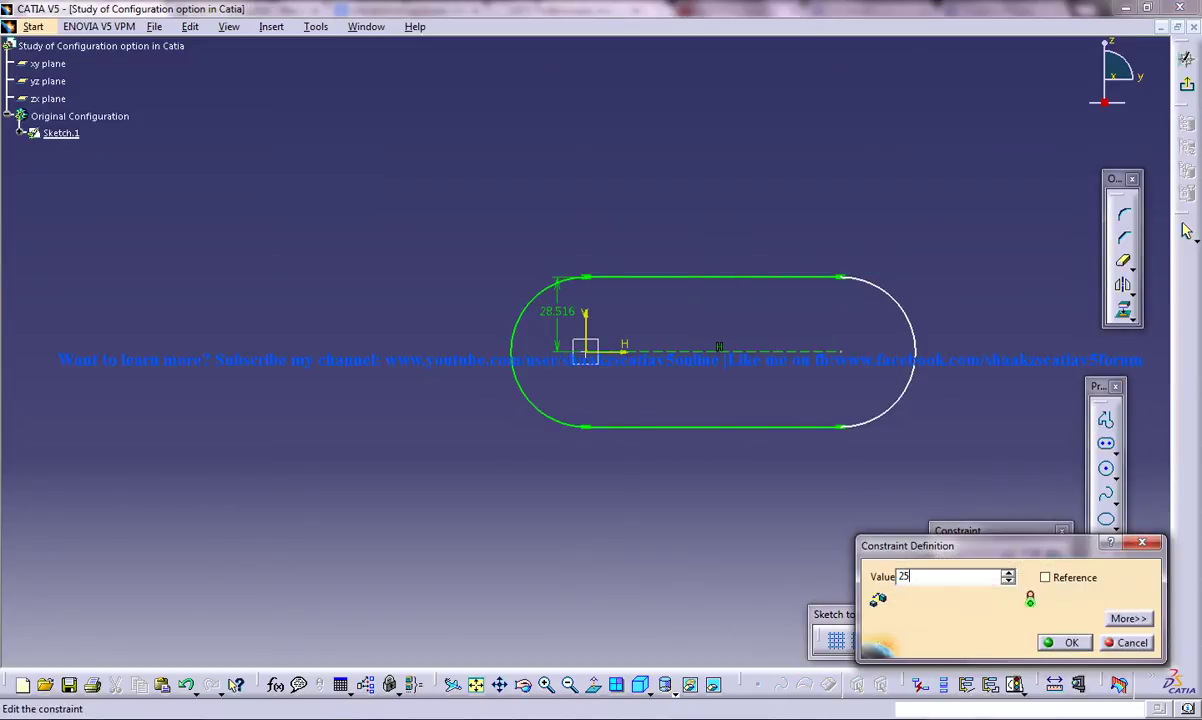
{"action": "key", "text": "Return"}
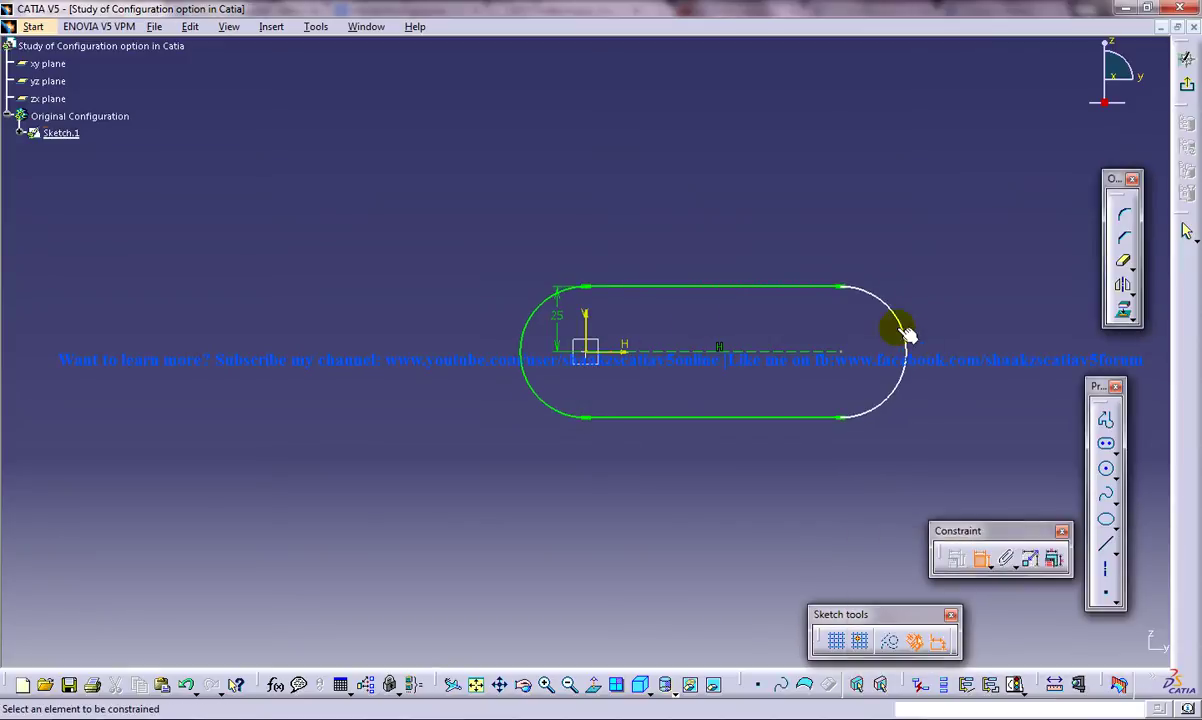
Dimension the centre-to-centre distance of the elongated profile and set it to 50 mm
{"action": "mouse_move", "coordinate": [829, 300]}
{"action": "middle_mouse_down"}
{"action": "mouse_move", "coordinate": [832, 255]}
{"action": "mouse_move", "coordinate": [776, 287]}
{"action": "mouse_move", "coordinate": [840, 276]}
{"action": "middle_mouse_up"}
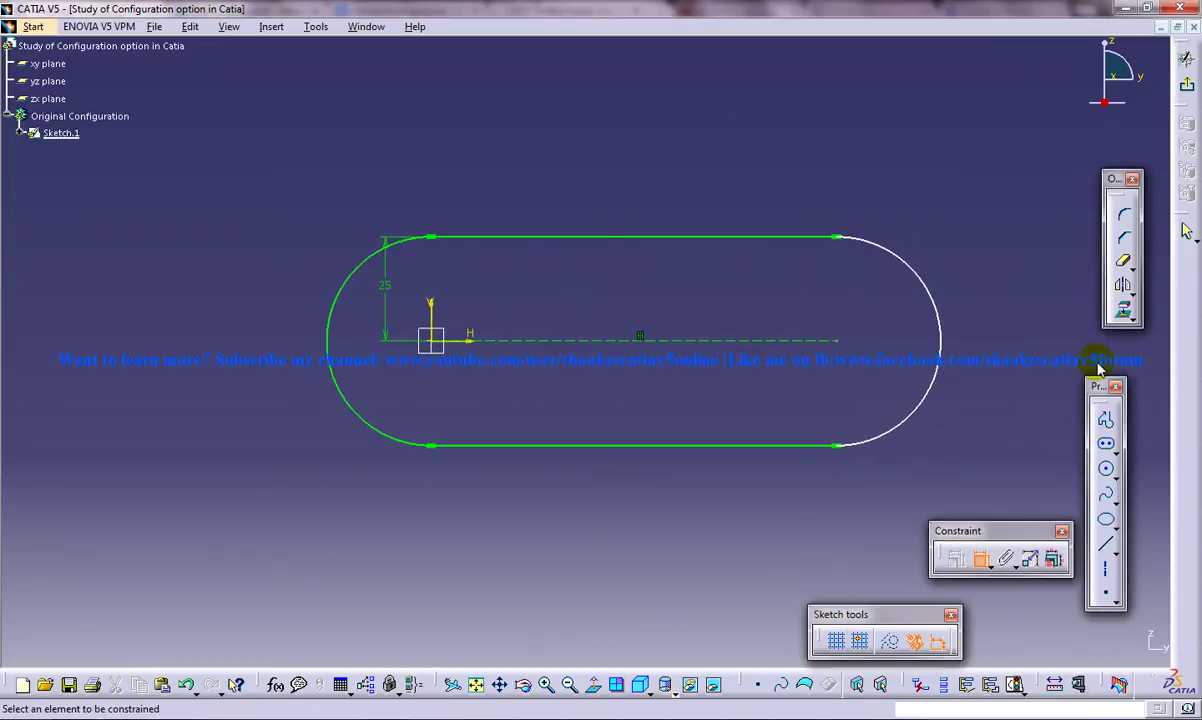
{"action": "left_click", "coordinate": [1106, 471]}
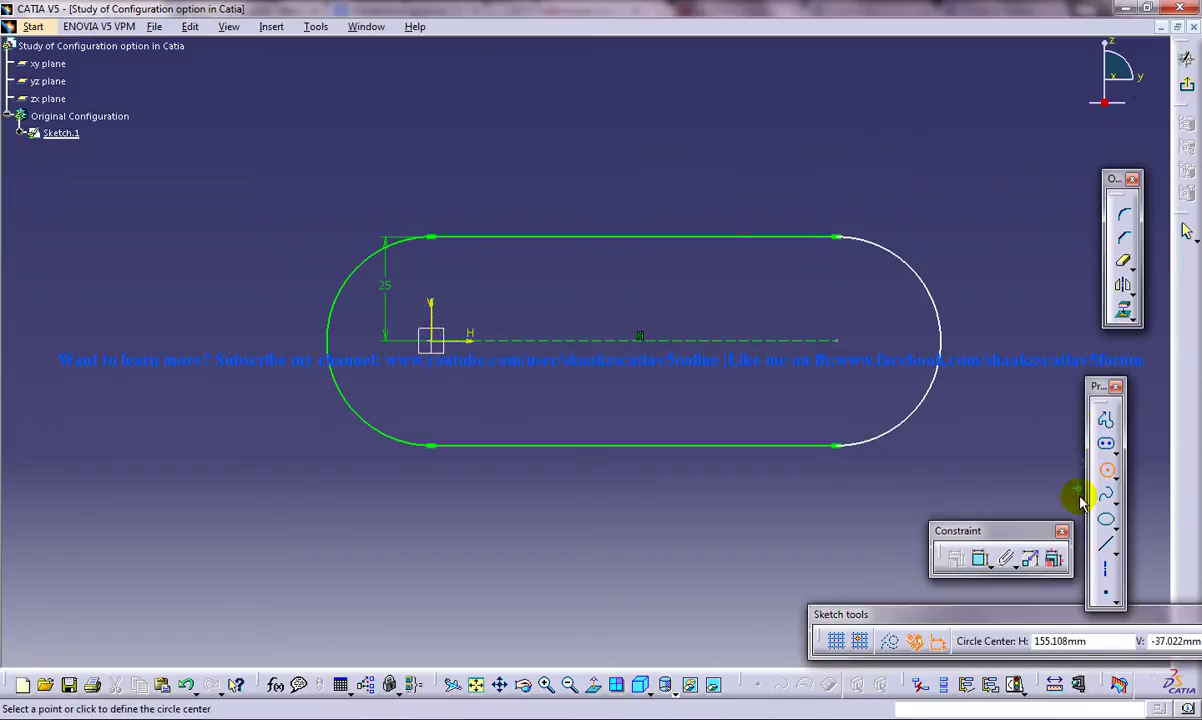
{"action": "left_click", "coordinate": [981, 558]}
{"action": "left_click", "coordinate": [718, 345]}
{"action": "left_click", "coordinate": [697, 190]}
{"action": "double_click", "coordinate": [695, 188]}
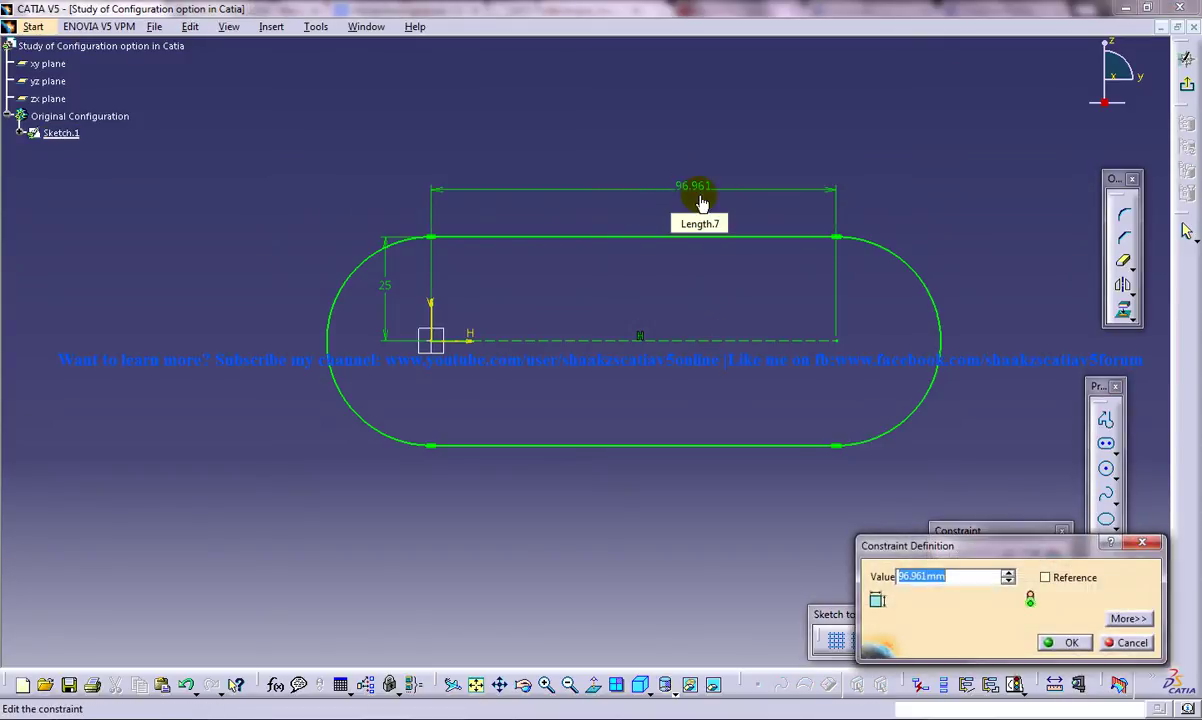
{"action": "type", "text": "50"}
{"action": "key", "text": "Return"}
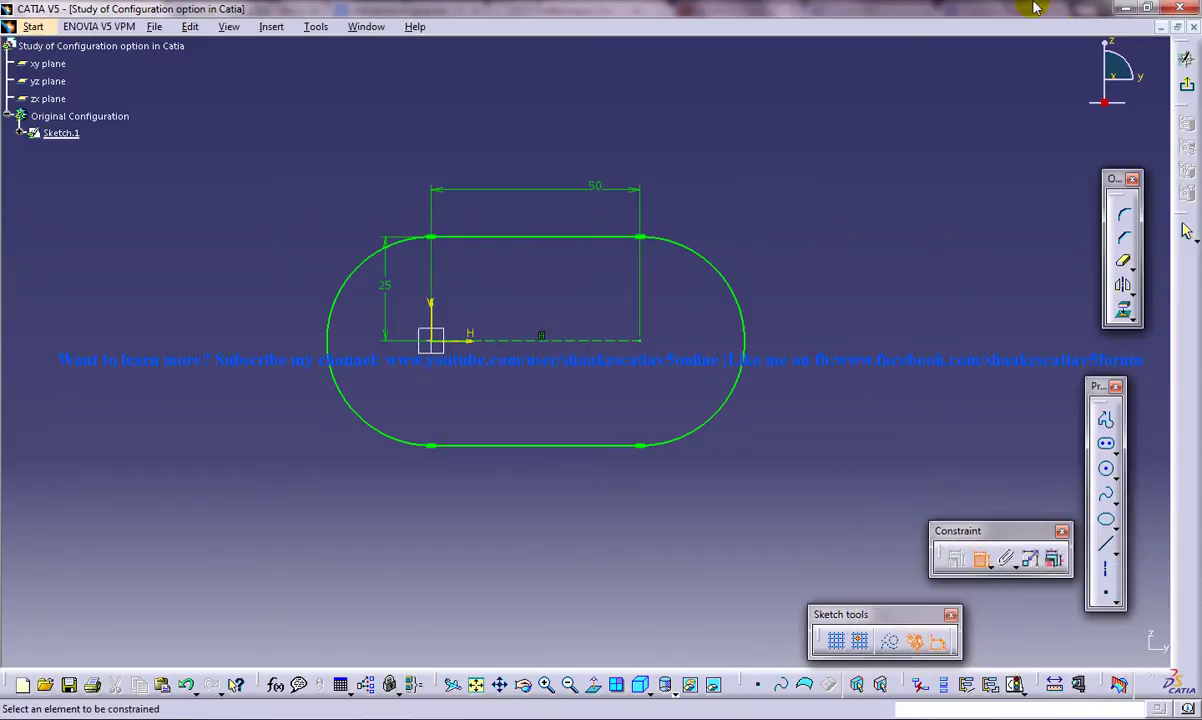
Exit the sketch and pad the elongated profile 20 mm
{"action": "left_click", "coordinate": [1185, 230]}
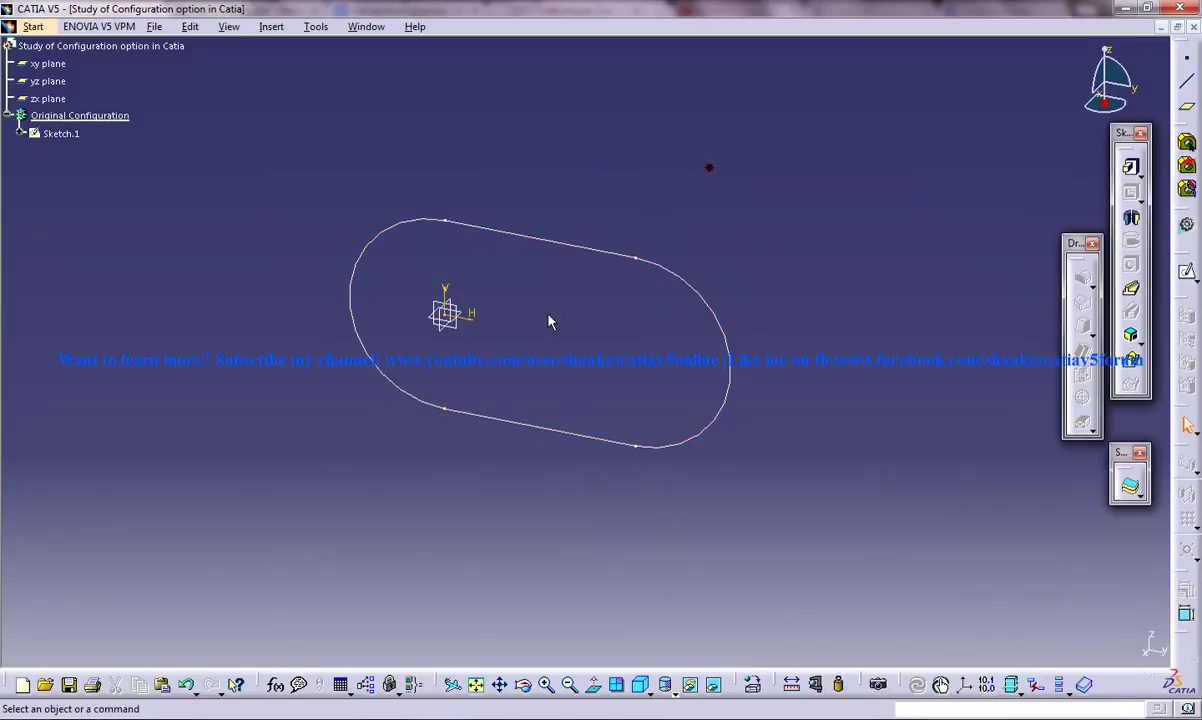
{"action": "left_click", "coordinate": [1130, 166]}
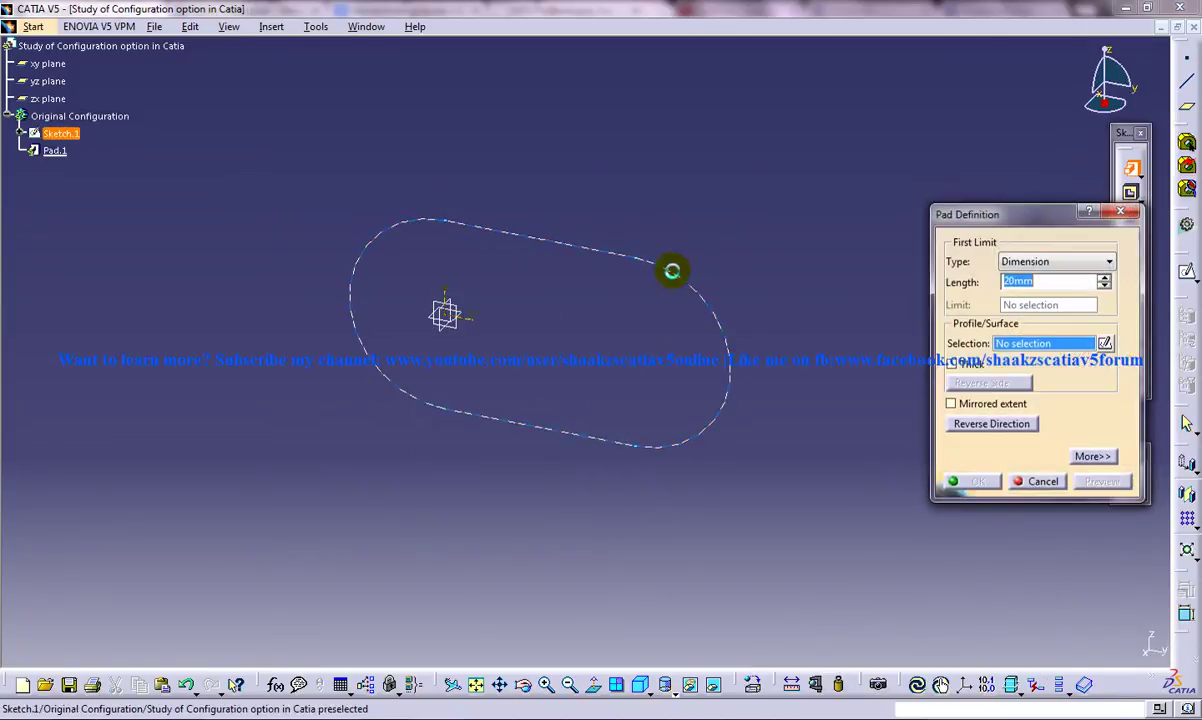
{"action": "left_click", "coordinate": [965, 481]}
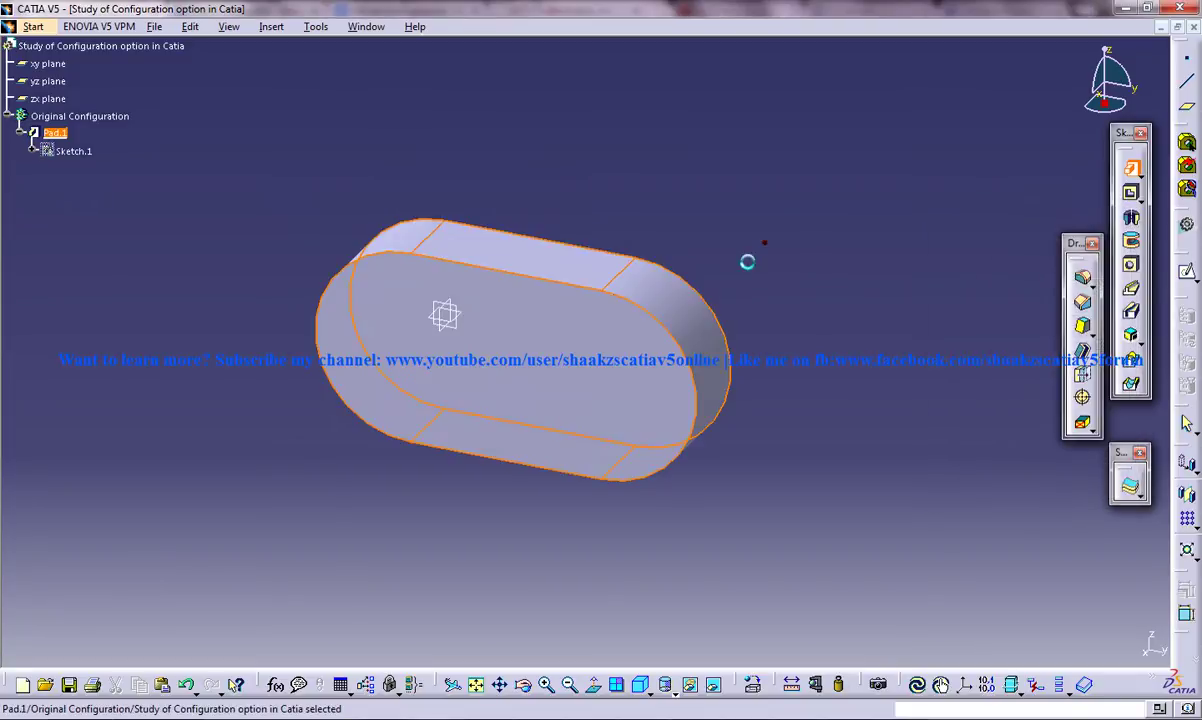
Sketch a circle about 24.3 mm in diameter, centred on the origin, on the pad's front face
{"action": "left_click", "coordinate": [1190, 262]}
{"action": "left_click", "coordinate": [491, 343]}
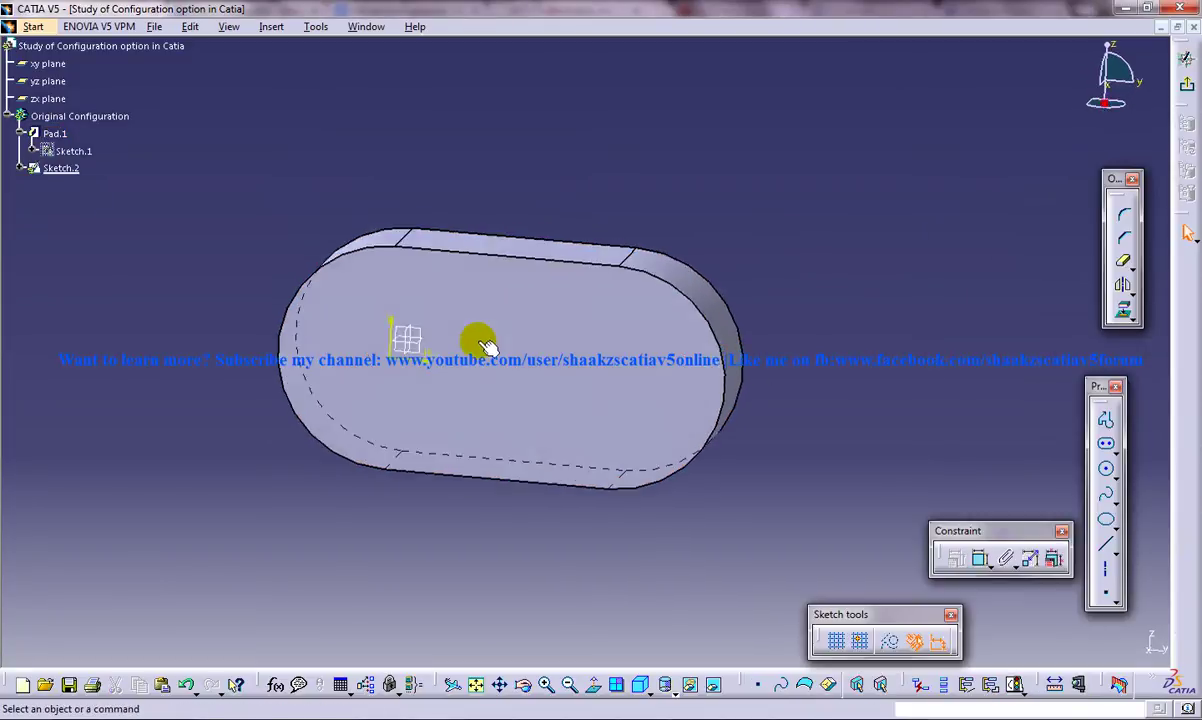
{"action": "middle_click_drag", "start_coordinate": [428, 305], "coordinate": [553, 261]}
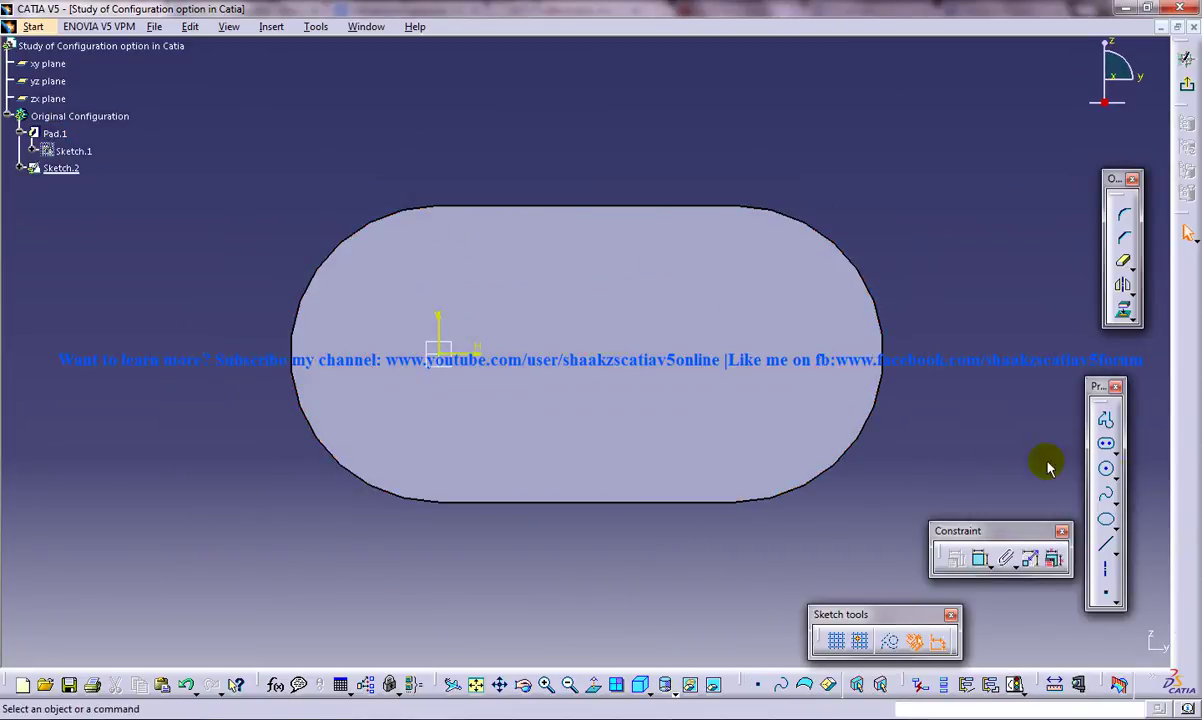
{"action": "left_click", "coordinate": [1108, 469]}
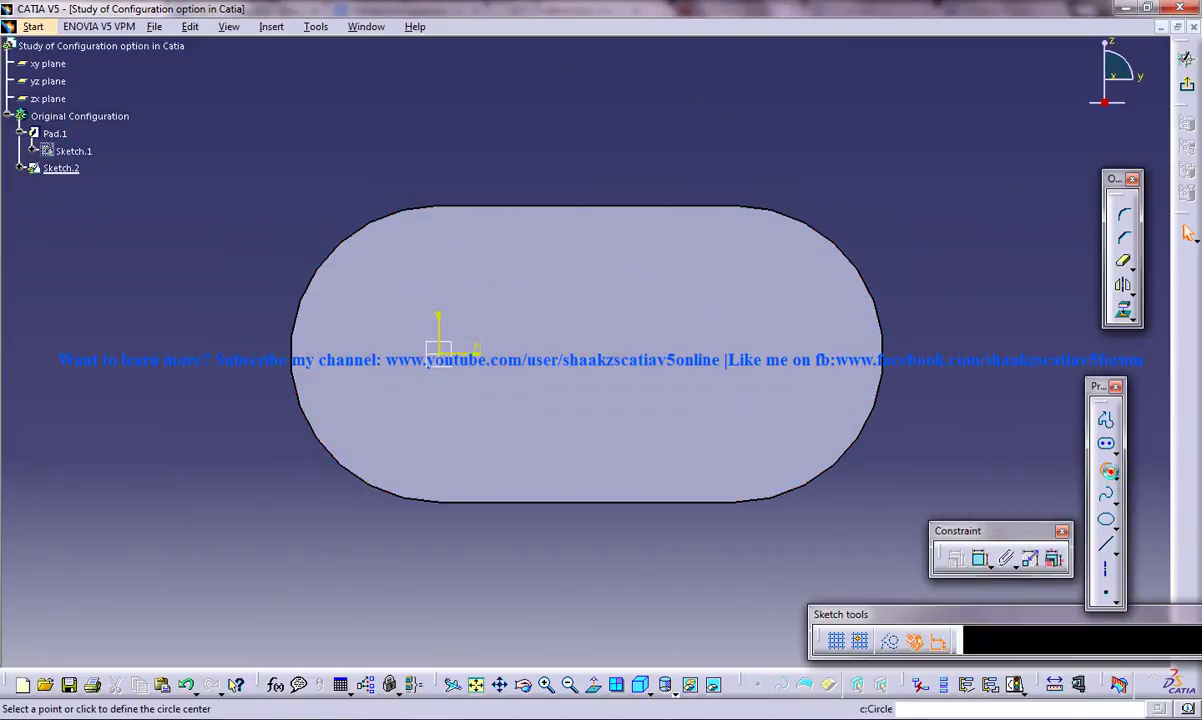
{"action": "left_click", "coordinate": [440, 353]}
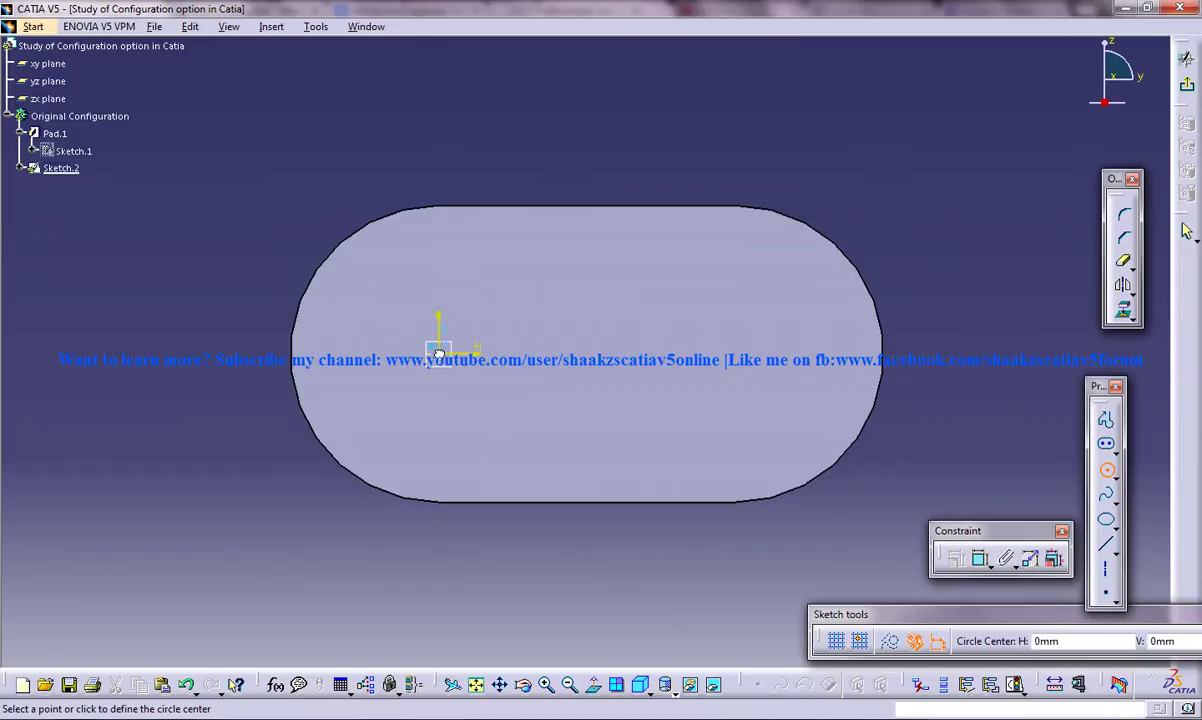
{"action": "left_click", "coordinate": [486, 294]}
Dimension the circle and set its diameter to 25 mm
{"action": "left_click", "coordinate": [397, 295]}
{"action": "left_click", "coordinate": [201, 228]}
{"action": "double_click", "coordinate": [222, 232]}
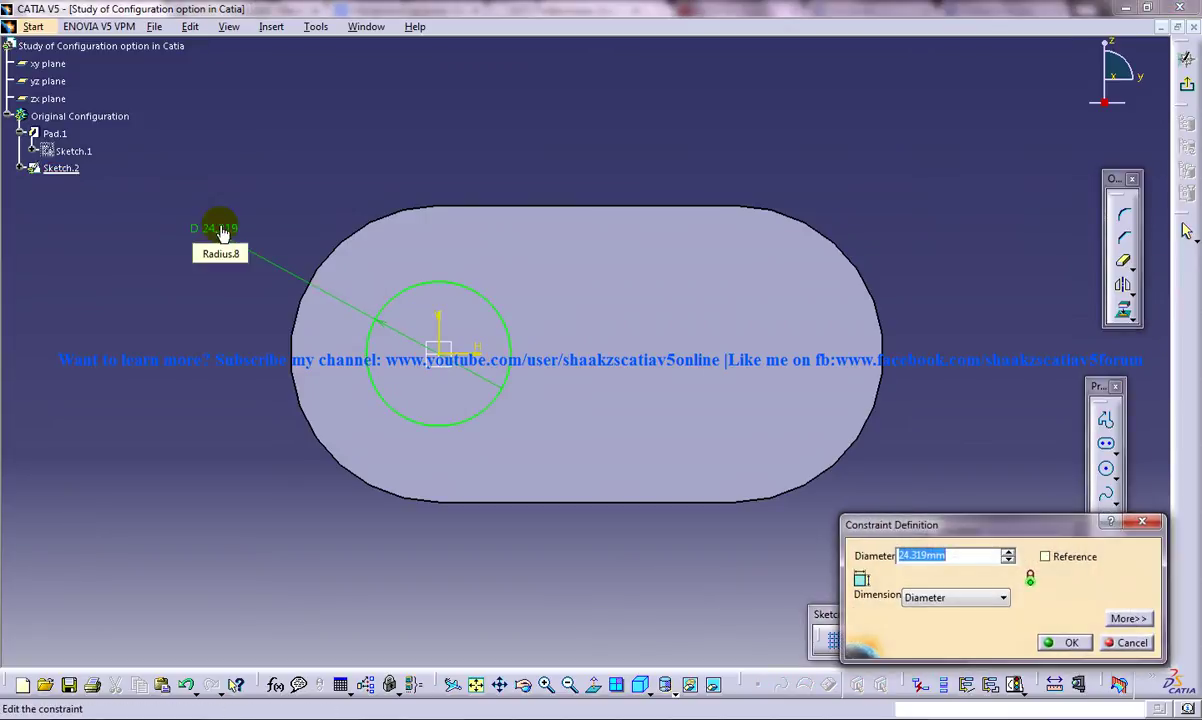
{"action": "type", "text": "25"}
{"action": "key", "text": "Return"}
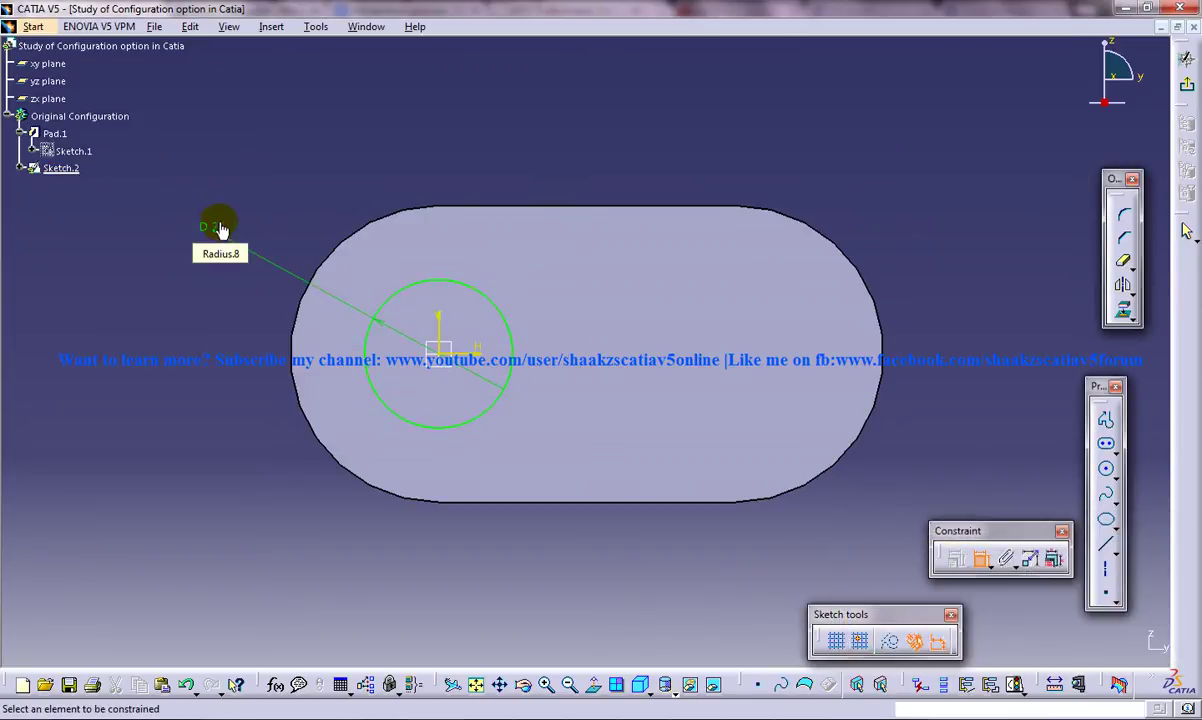
Exit the sketch and cut the 25 mm circle through the pad with a Pocket
{"action": "left_click", "coordinate": [1187, 91]}
{"action": "left_click", "coordinate": [1132, 194]}
{"action": "left_click", "coordinate": [962, 478]}
Sketch a circle about 17.6 mm in diameter on the pad's front face, near the rounded end opposite the 25 mm hole
{"action": "middle_click_drag", "start_coordinate": [667, 247], "coordinate": [640, 340]}
{"action": "left_click", "coordinate": [625, 338]}
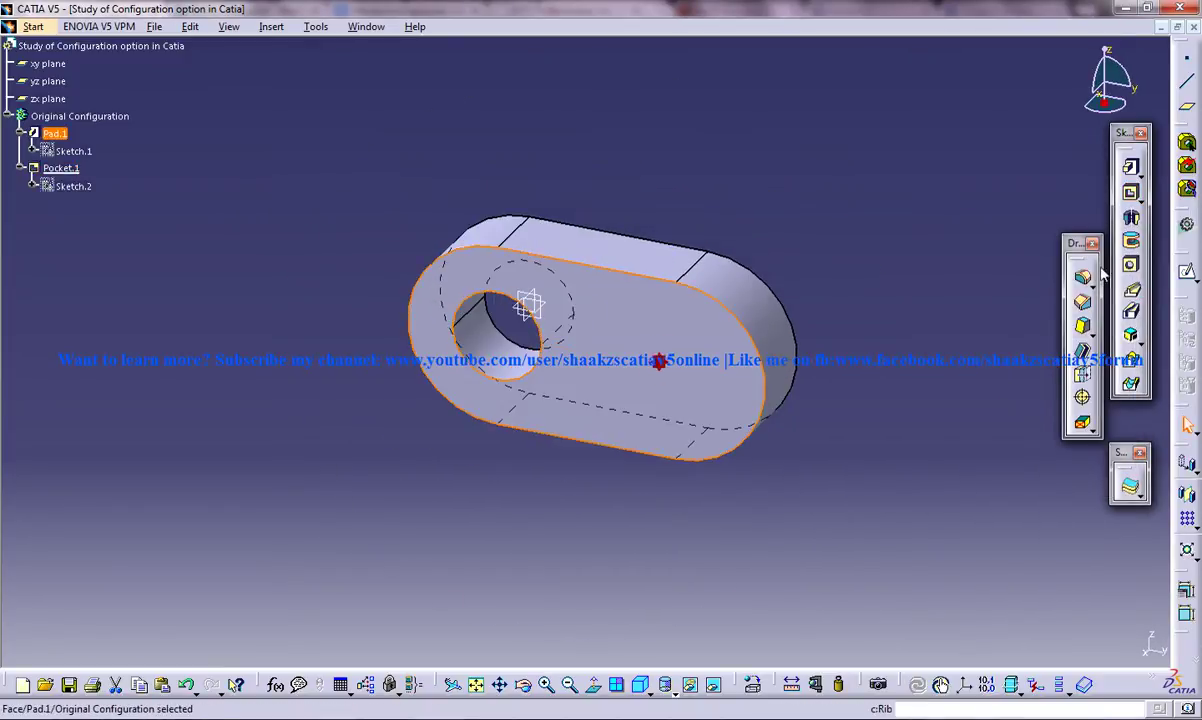
{"action": "left_click", "coordinate": [1189, 277]}
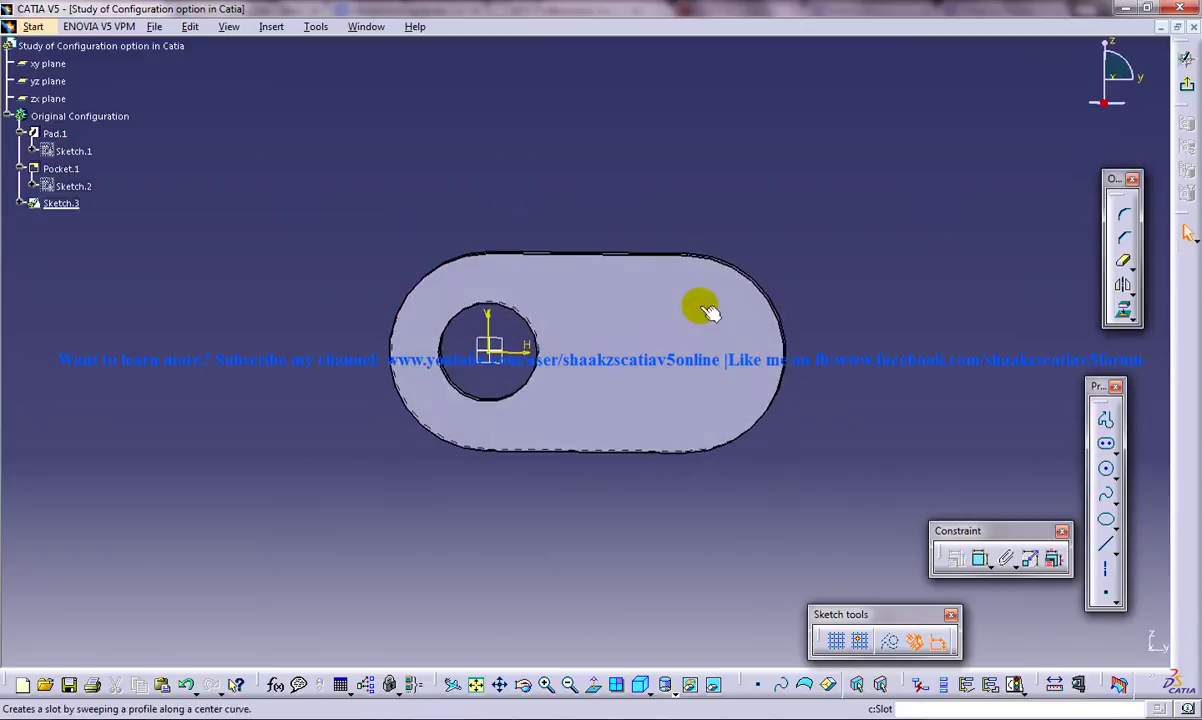
{"action": "left_click", "coordinate": [1105, 470]}
{"action": "left_click", "coordinate": [685, 357]}
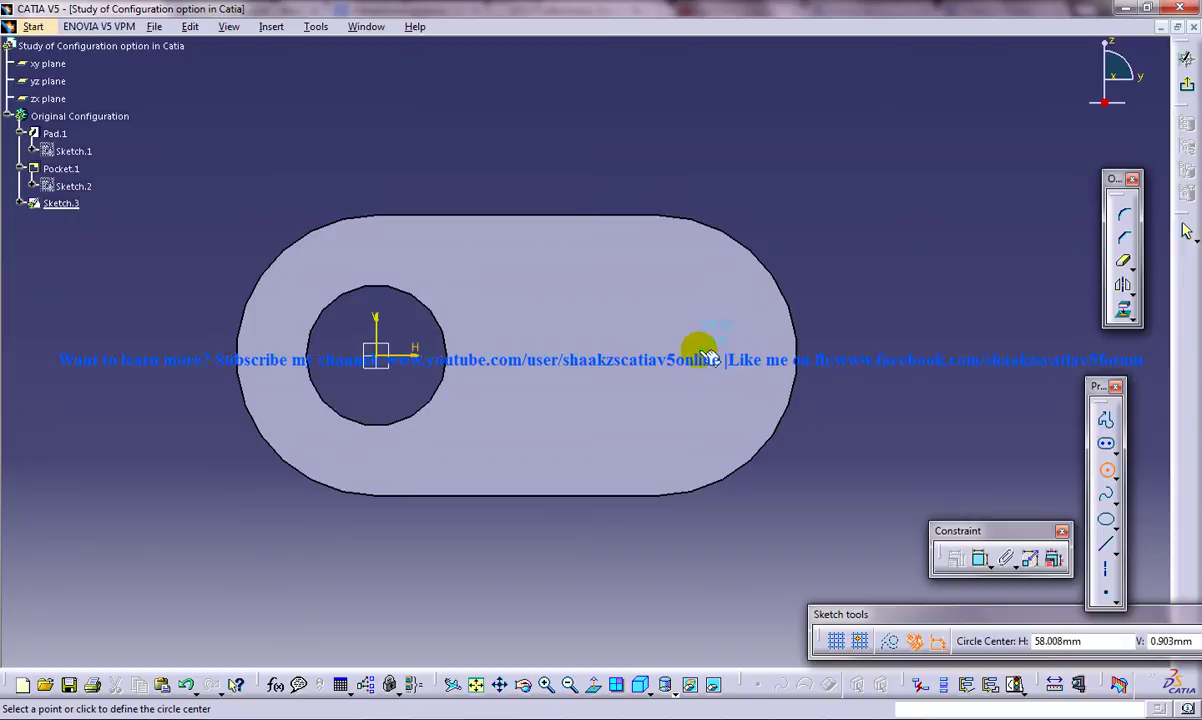
{"action": "left_click", "coordinate": [1117, 479]}
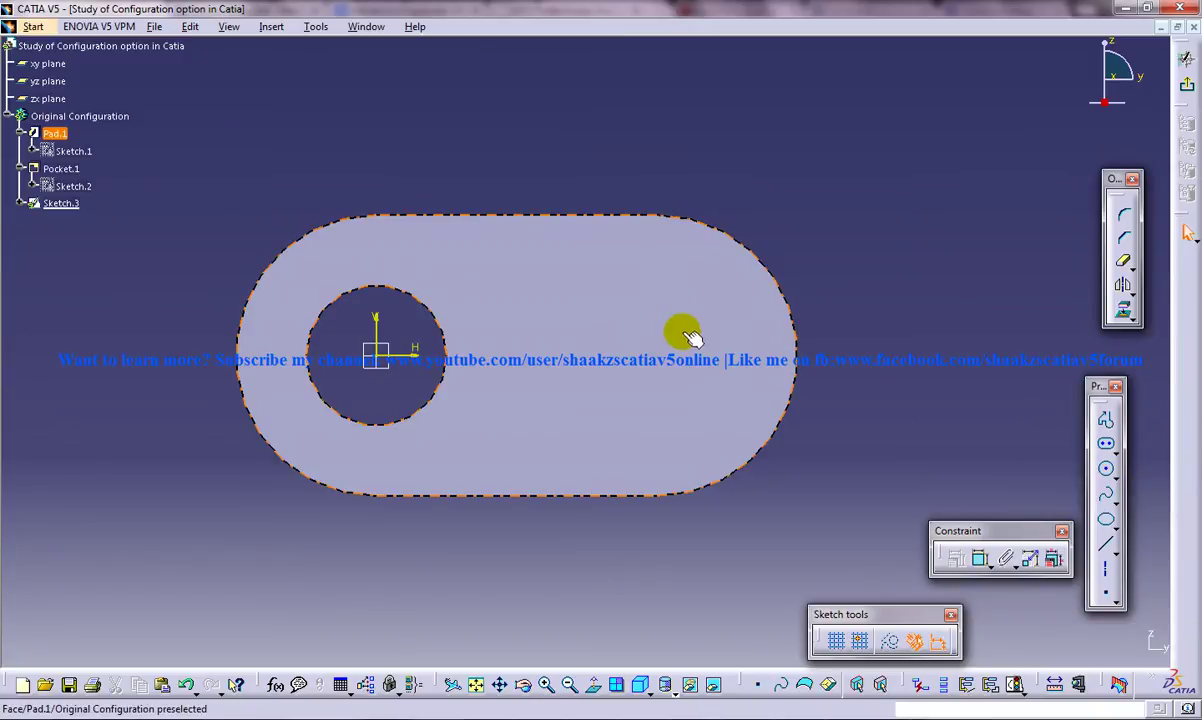
{"action": "left_click", "coordinate": [1100, 468]}
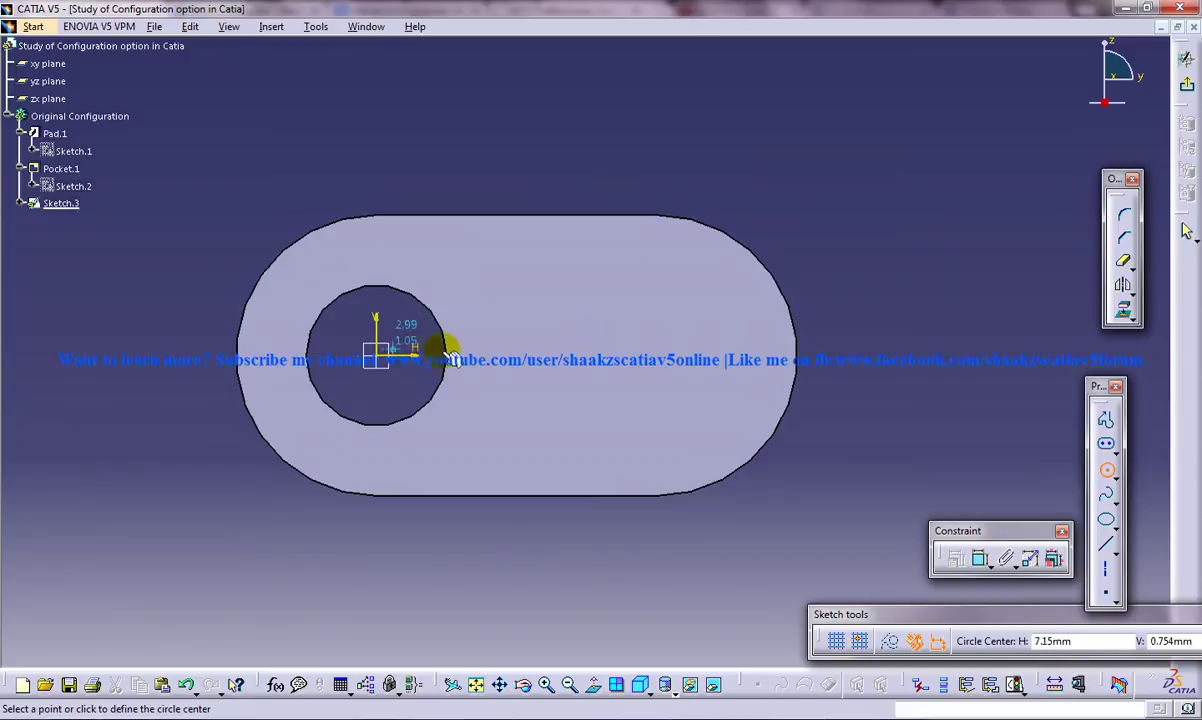
{"action": "left_click", "coordinate": [670, 357]}
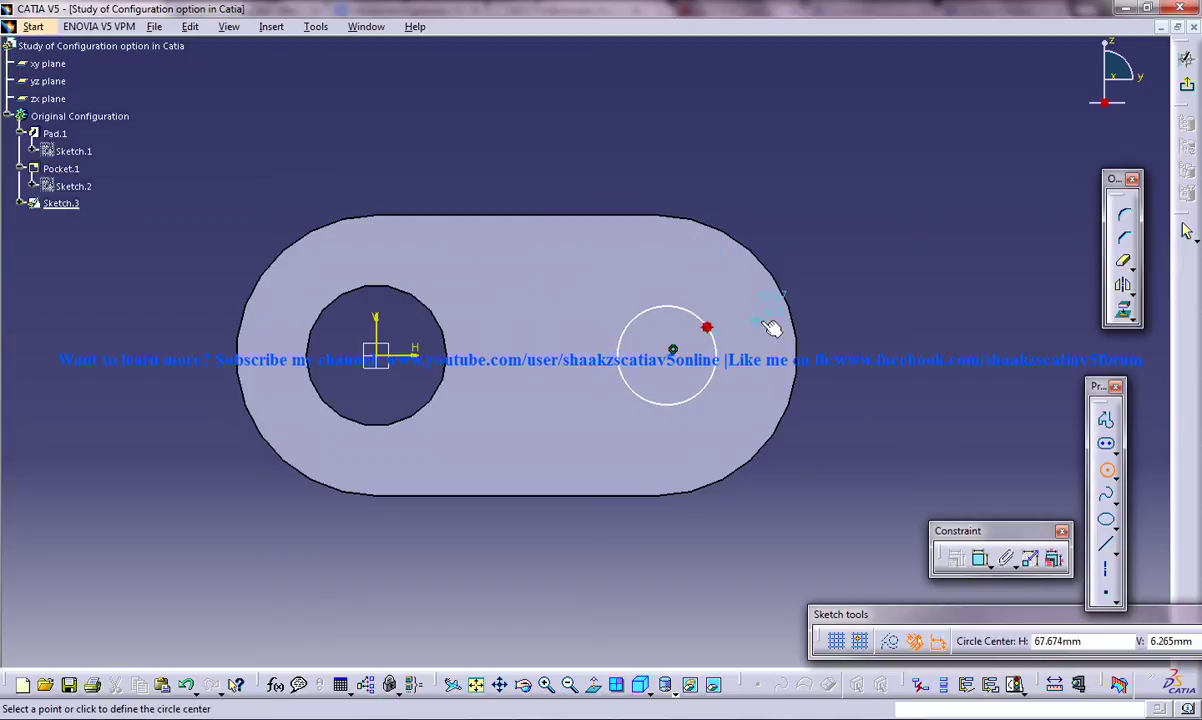
Dimension the new circle and set its diameter to 15 mm
{"action": "left_click", "coordinate": [982, 558]}
{"action": "left_click", "coordinate": [698, 326]}
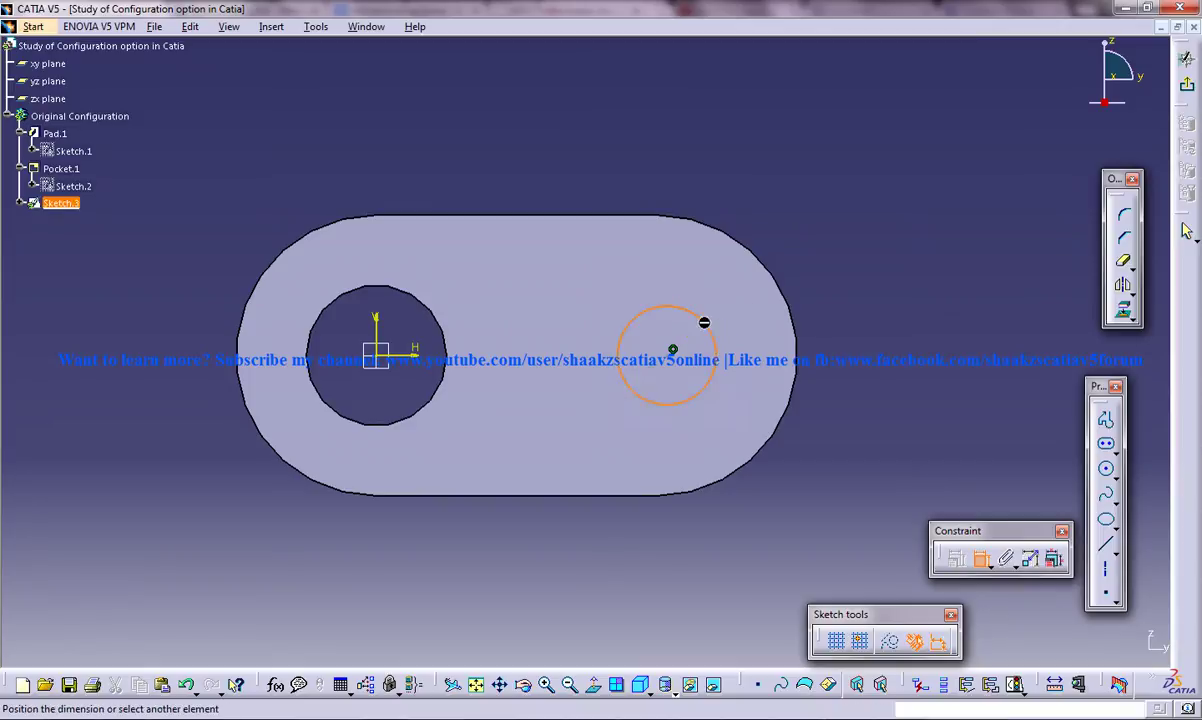
{"action": "double_click", "coordinate": [915, 292]}
{"action": "type", "text": "1"}
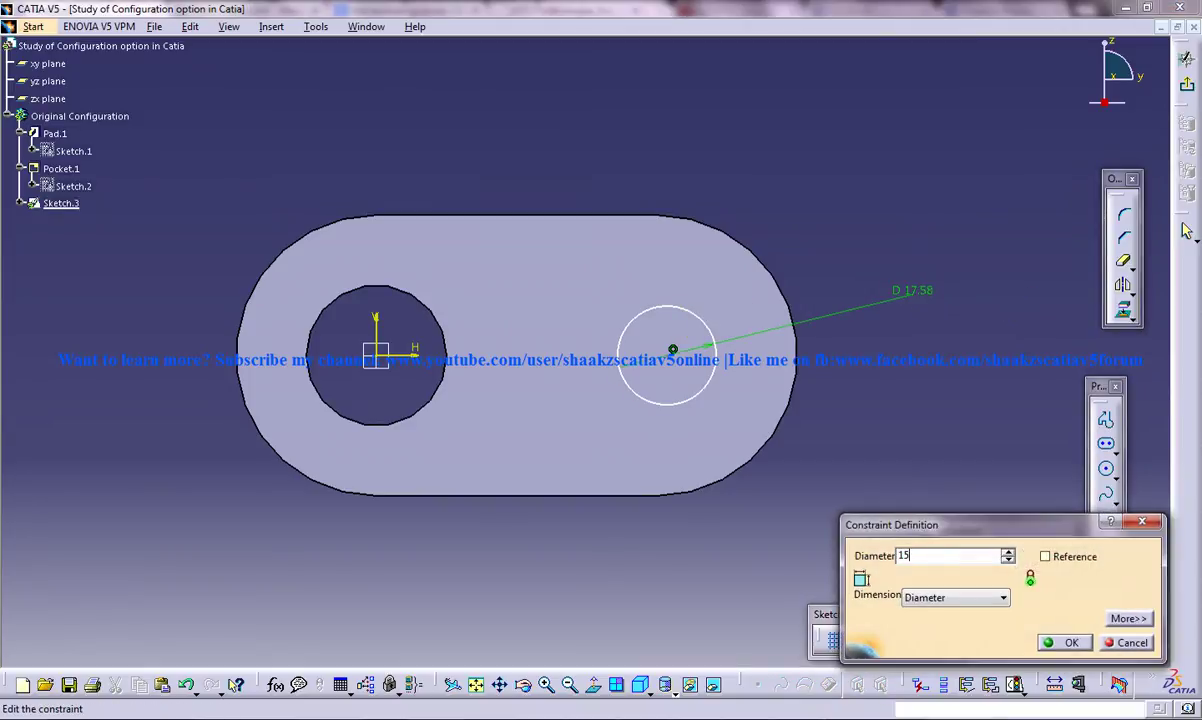
{"action": "type", "text": "5"}
{"action": "key", "text": "Return"}
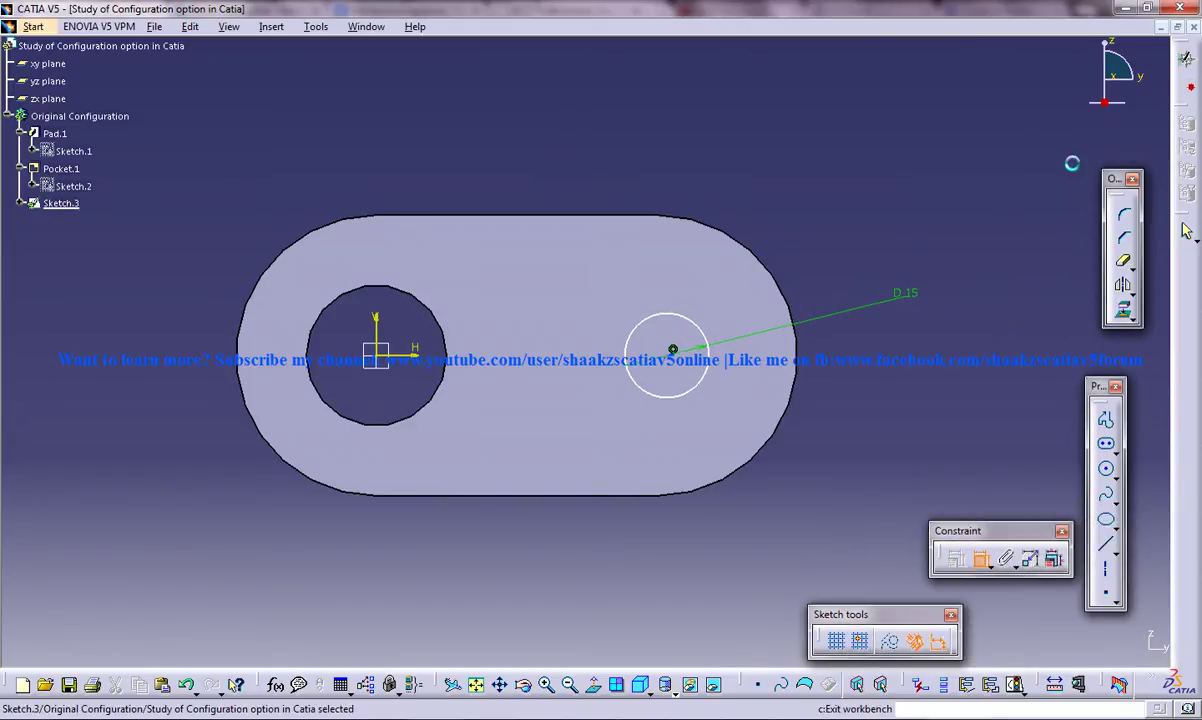
Exit the sketch and cut the 15 mm circle through the pad with a Pocket limited Up to next
{"action": "left_click", "coordinate": [1184, 112]}
{"action": "left_click", "coordinate": [1131, 193]}
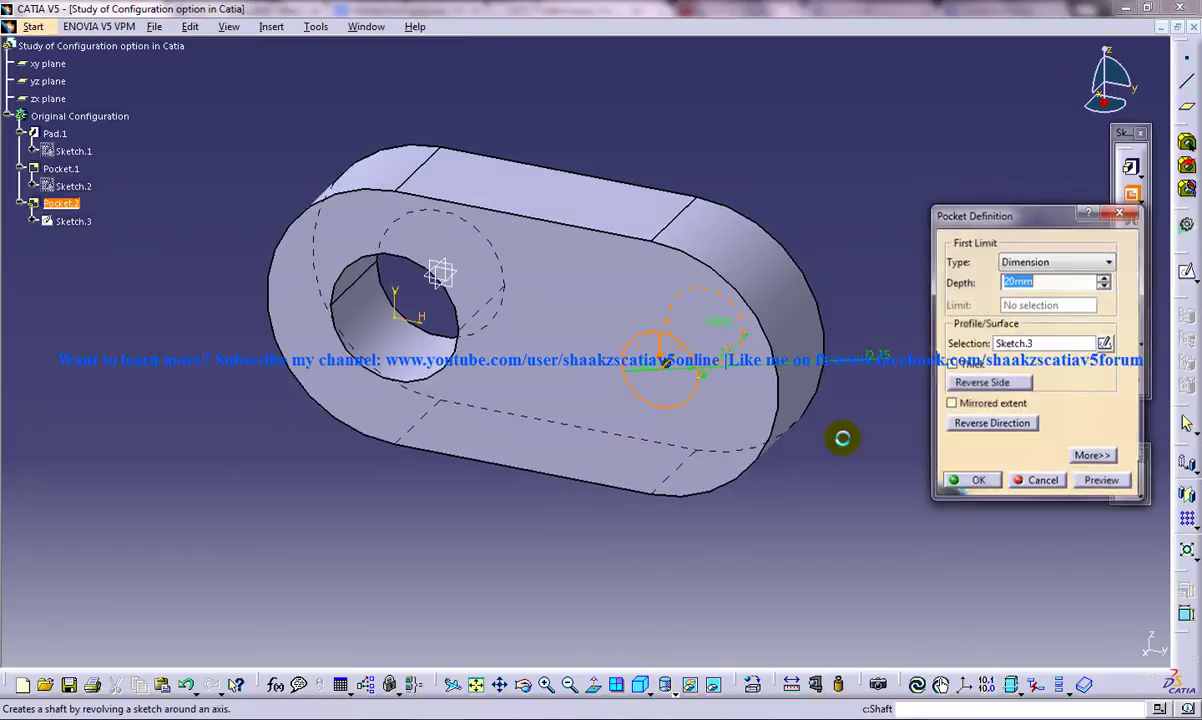
{"action": "left_click", "coordinate": [1027, 261]}
{"action": "left_click", "coordinate": [1025, 289]}
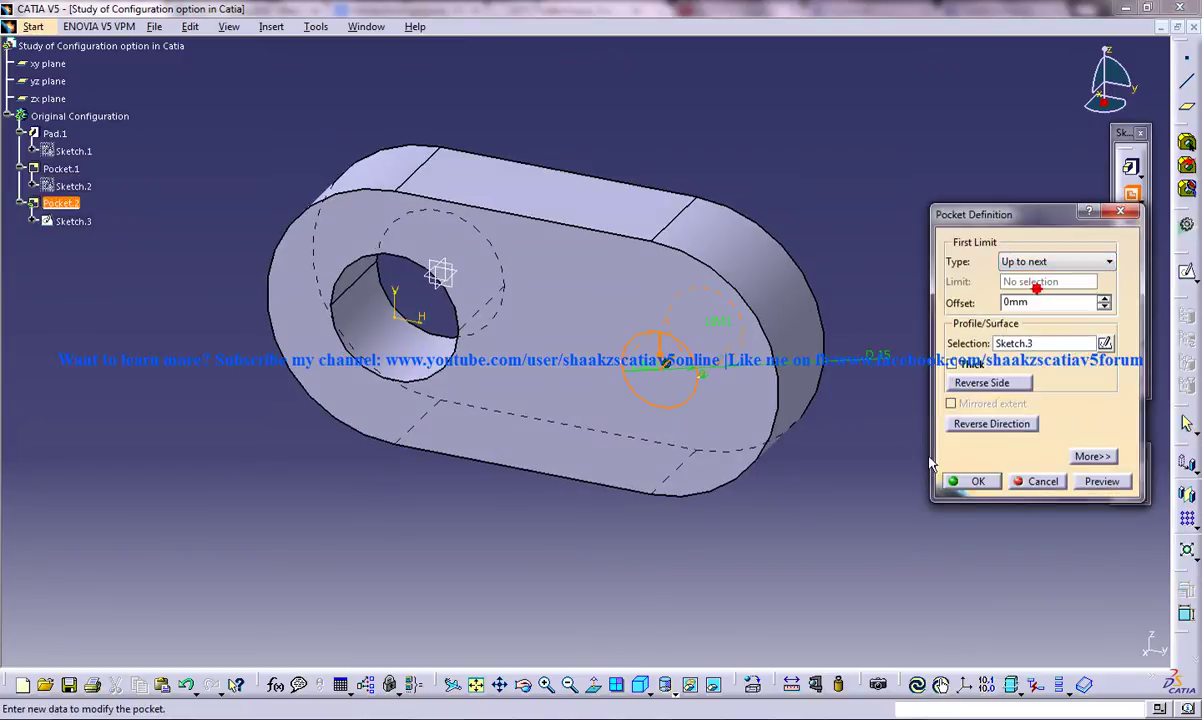
{"action": "left_click", "coordinate": [970, 481]}
{"action": "middle_click_drag", "start_coordinate": [845, 220], "coordinate": [560, 300]}
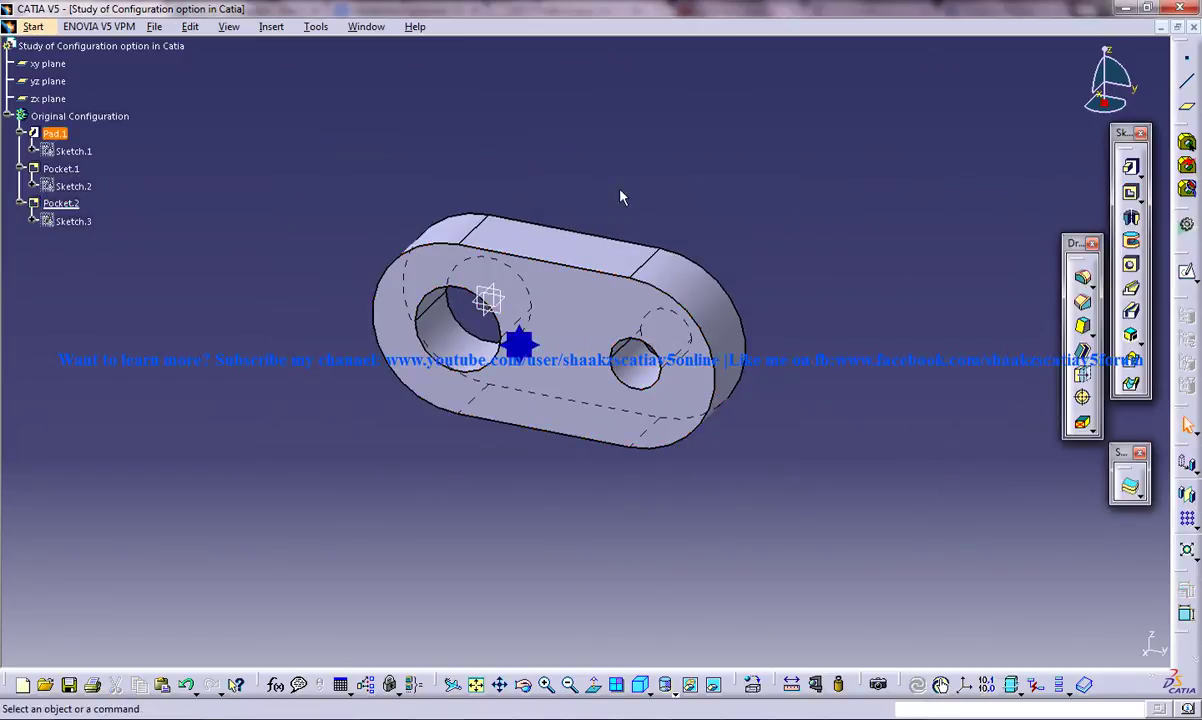
Switch the model display to plain shading without edges
{"action": "left_click", "coordinate": [640, 684]}
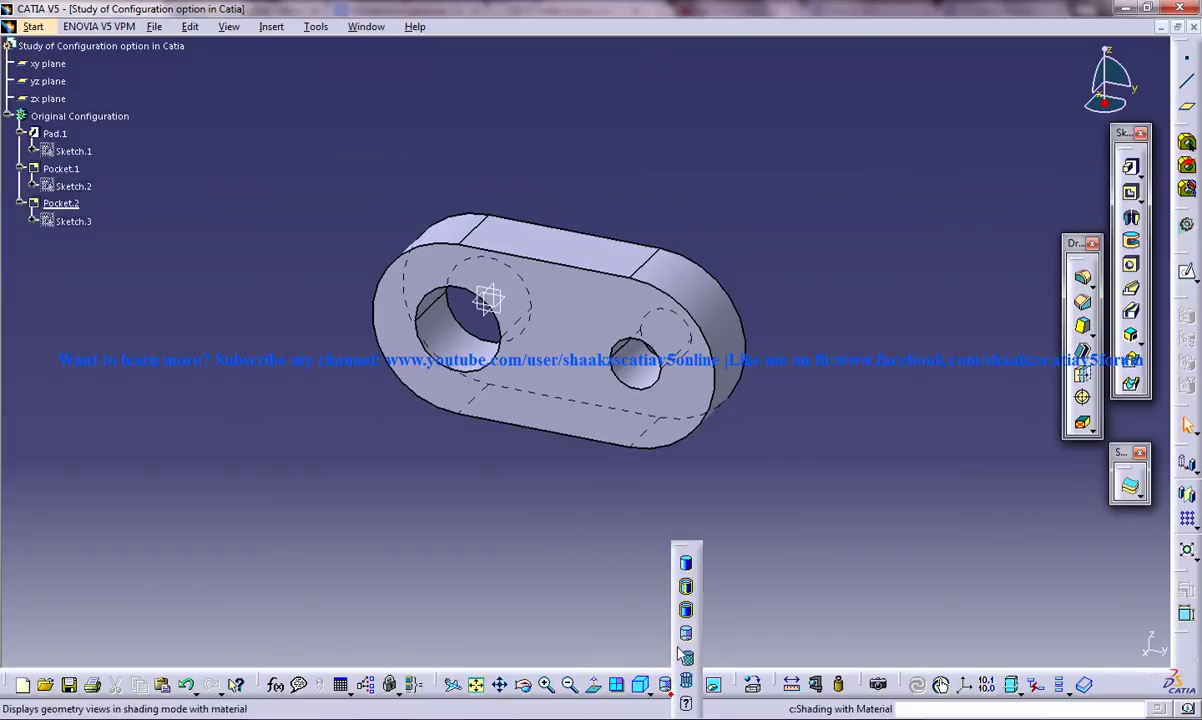
{"action": "left_click", "coordinate": [645, 542]}
{"action": "left_click", "coordinate": [732, 520]}
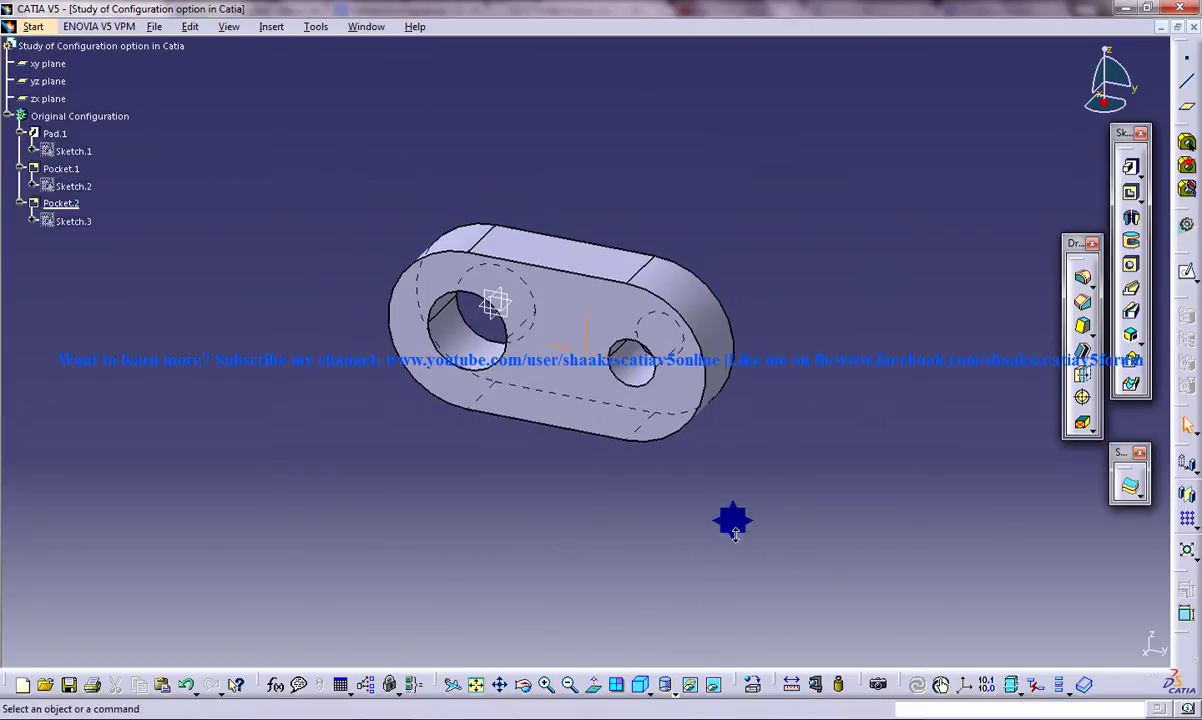
{"action": "left_click", "coordinate": [664, 684]}
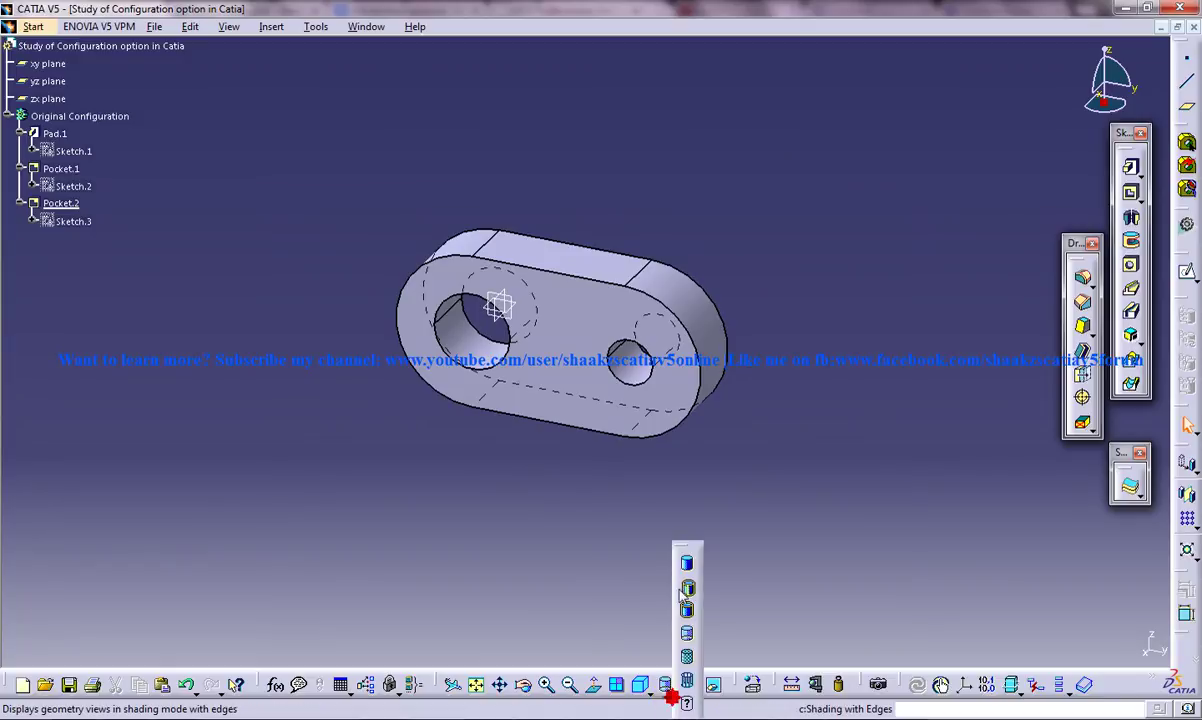
{"action": "left_click", "coordinate": [686, 563]}
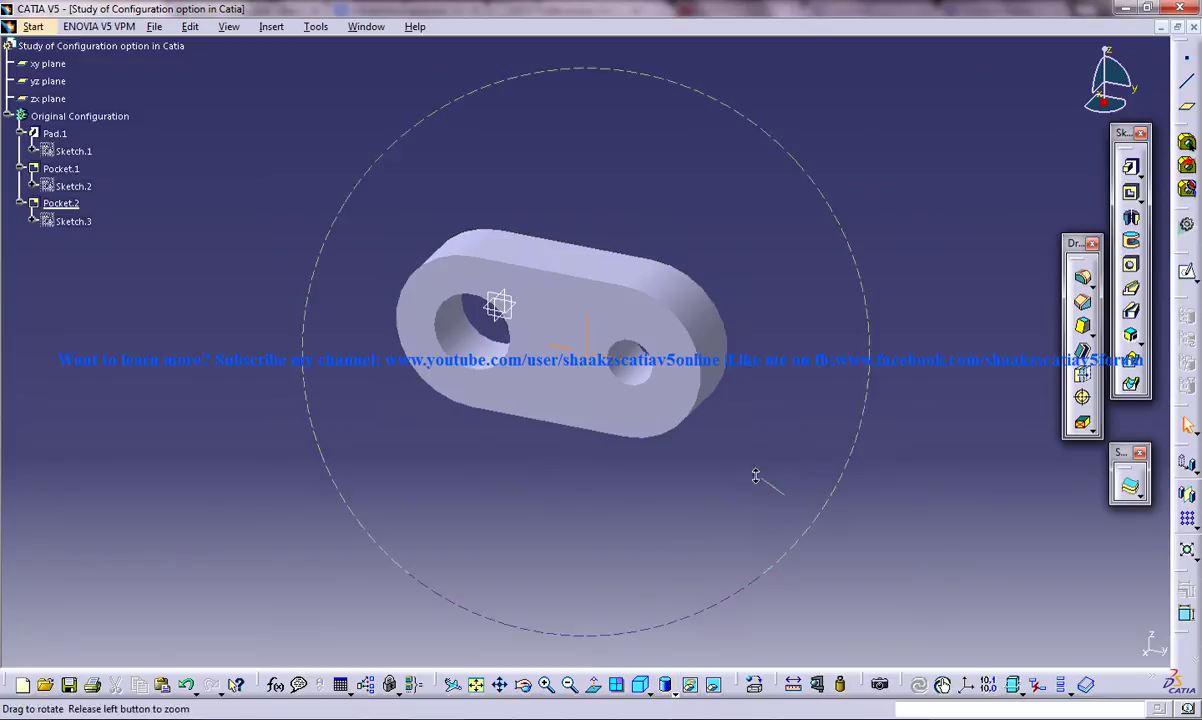
{"action": "middle_click_drag", "start_coordinate": [755, 480], "coordinate": [698, 451]}
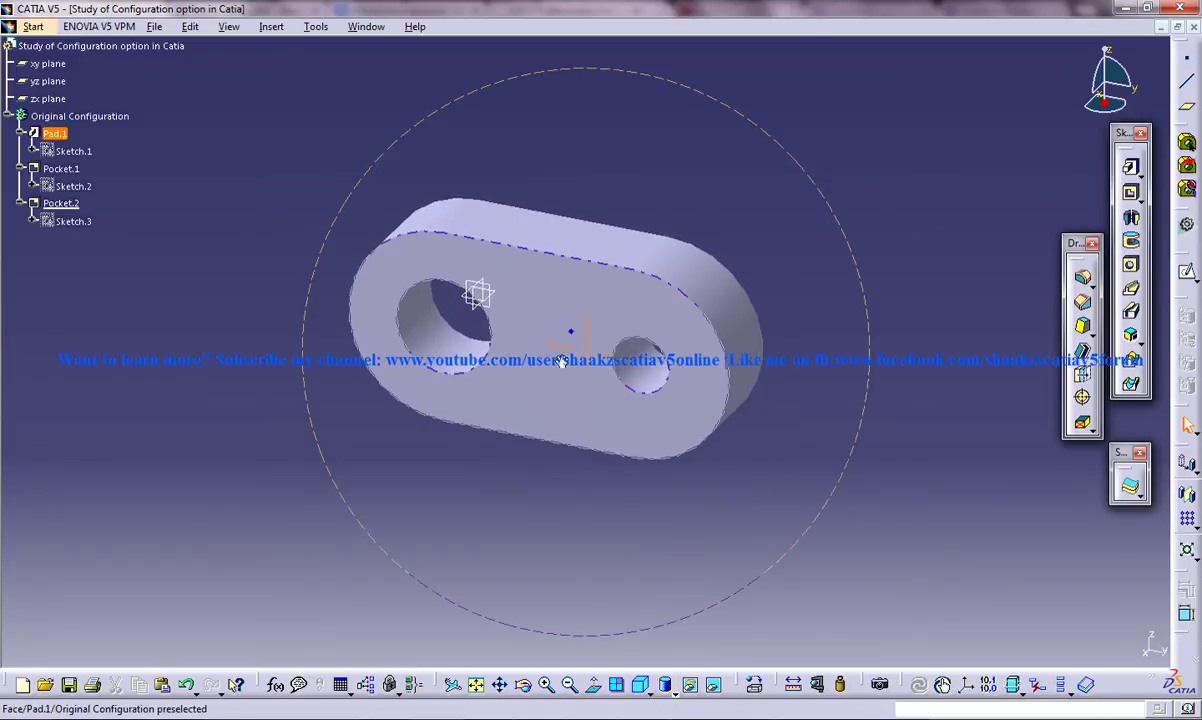
{"action": "middle_click_drag", "start_coordinate": [566, 352], "coordinate": [568, 367]}
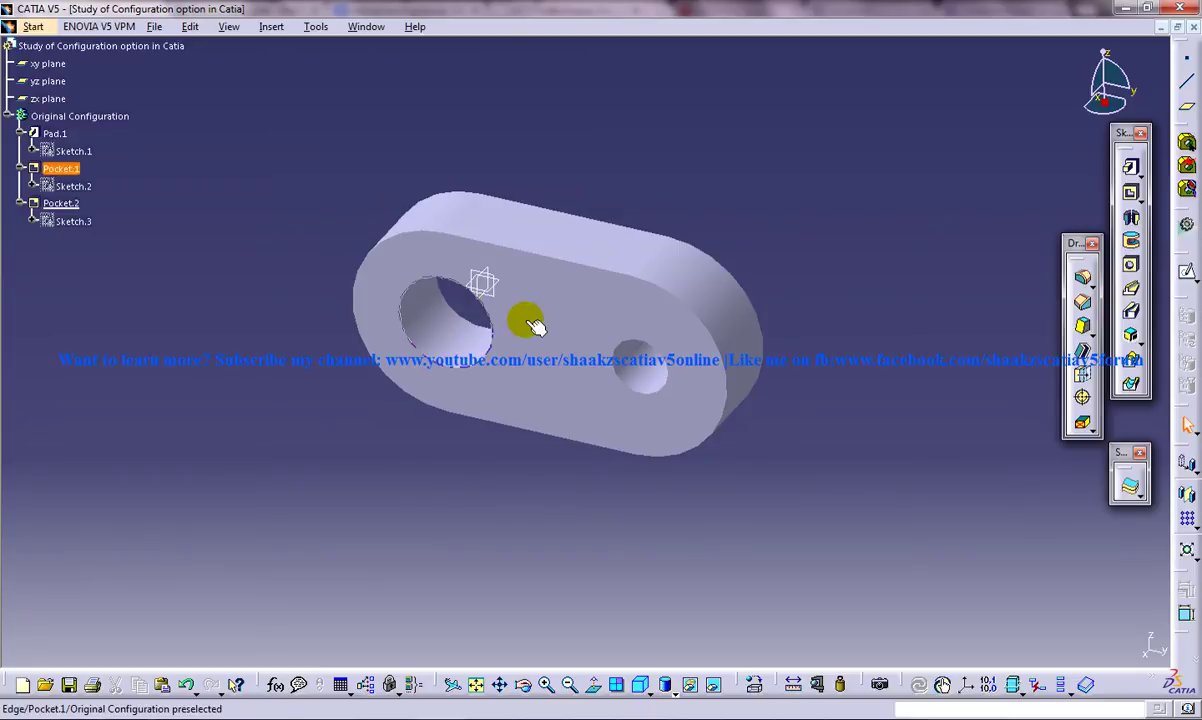
{"action": "middle_click_drag", "start_coordinate": [549, 358], "coordinate": [571, 370]}
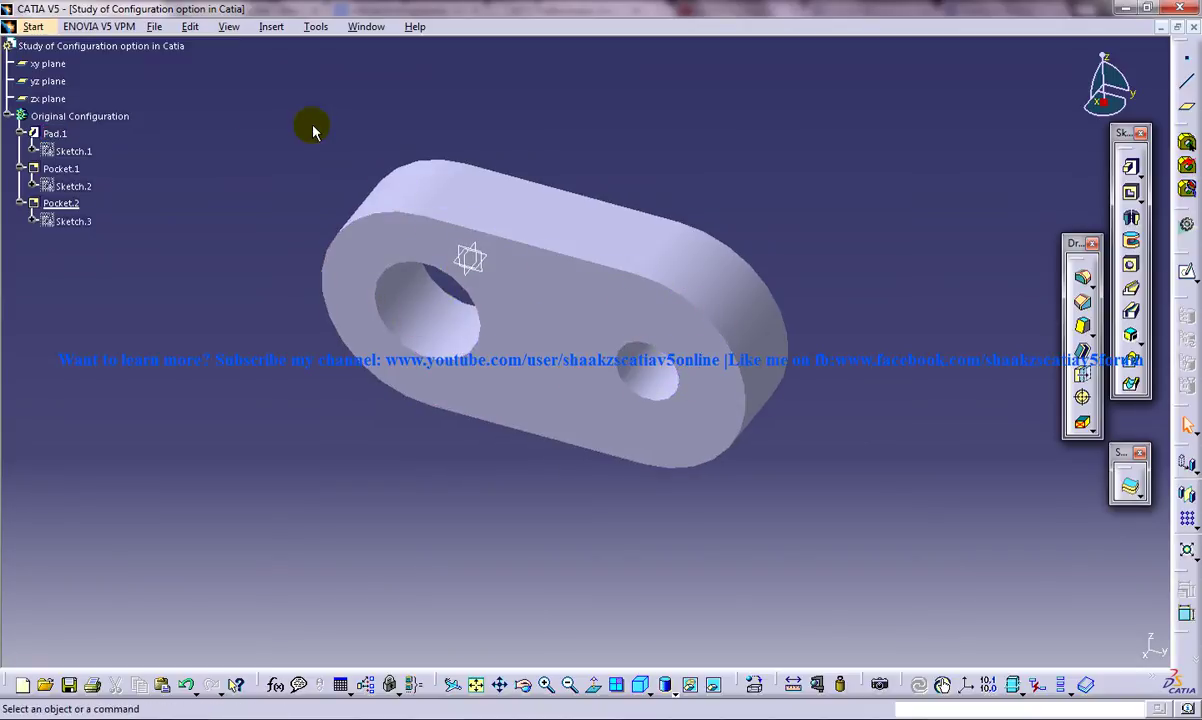
Copy the Original Configuration body and paste it into the part as a second body
{"action": "left_click", "coordinate": [73, 119]}
{"action": "right_click", "coordinate": [73, 119]}
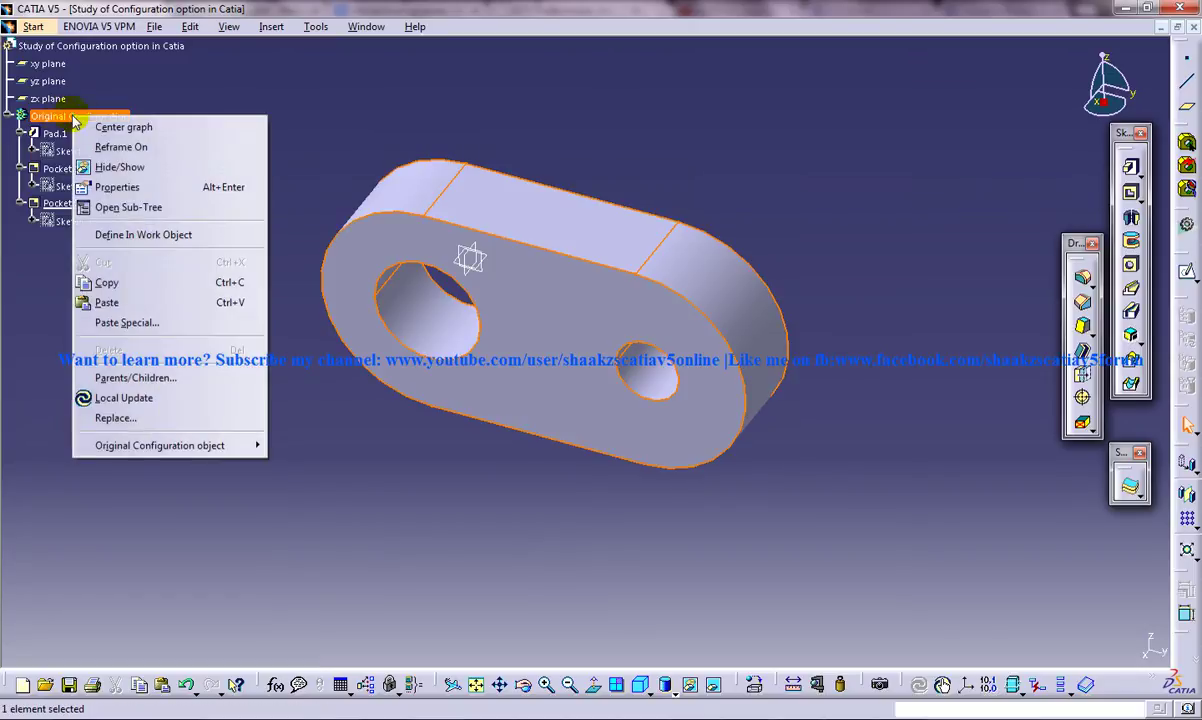
{"action": "left_click", "coordinate": [119, 284]}
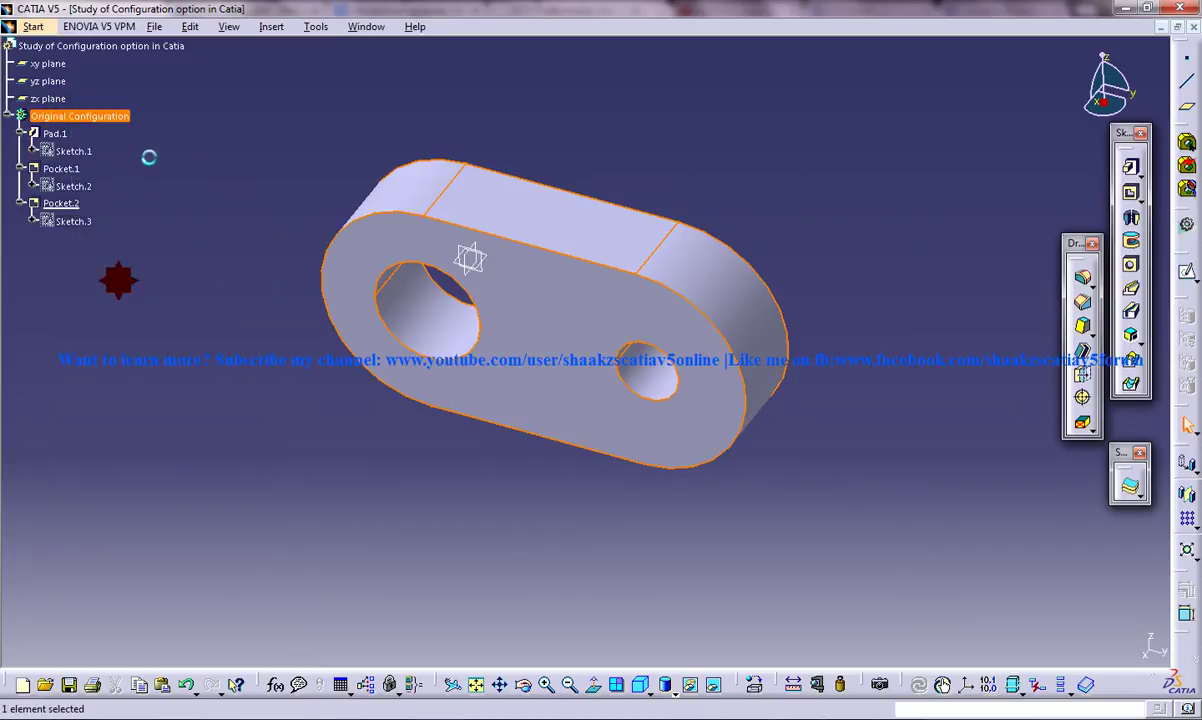
{"action": "left_click", "coordinate": [73, 47]}
{"action": "right_click", "coordinate": [47, 52]}
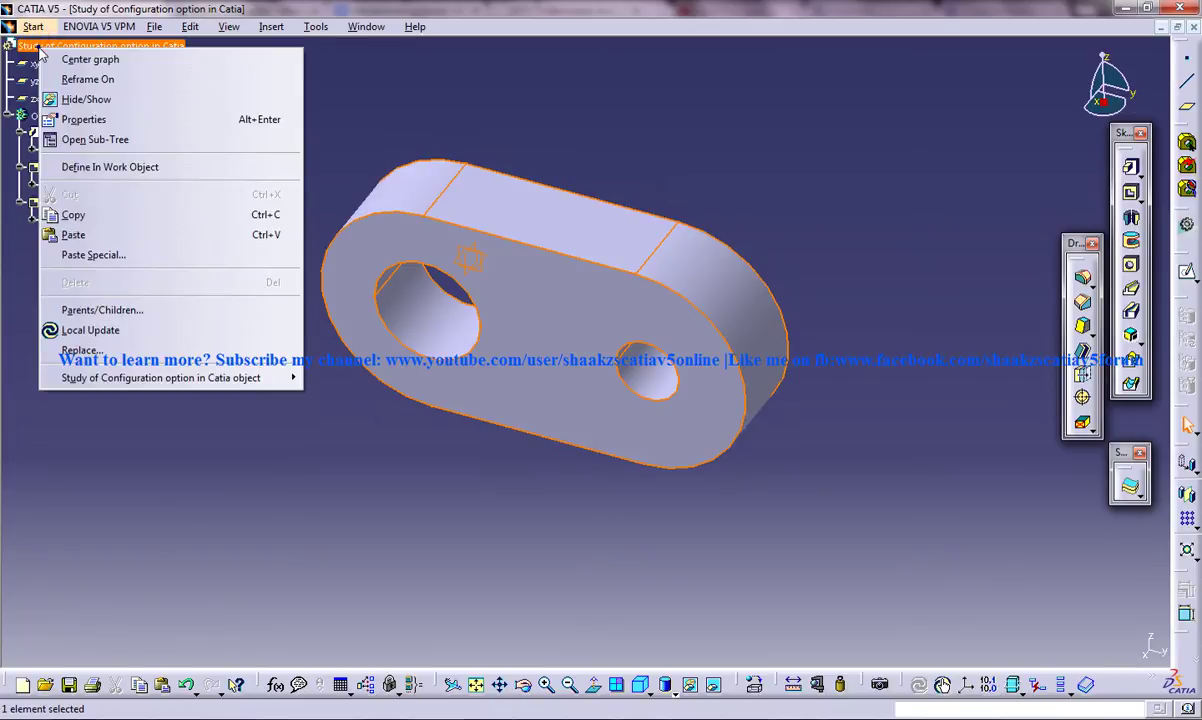
{"action": "left_click", "coordinate": [70, 234]}
{"action": "left_click", "coordinate": [94, 270]}
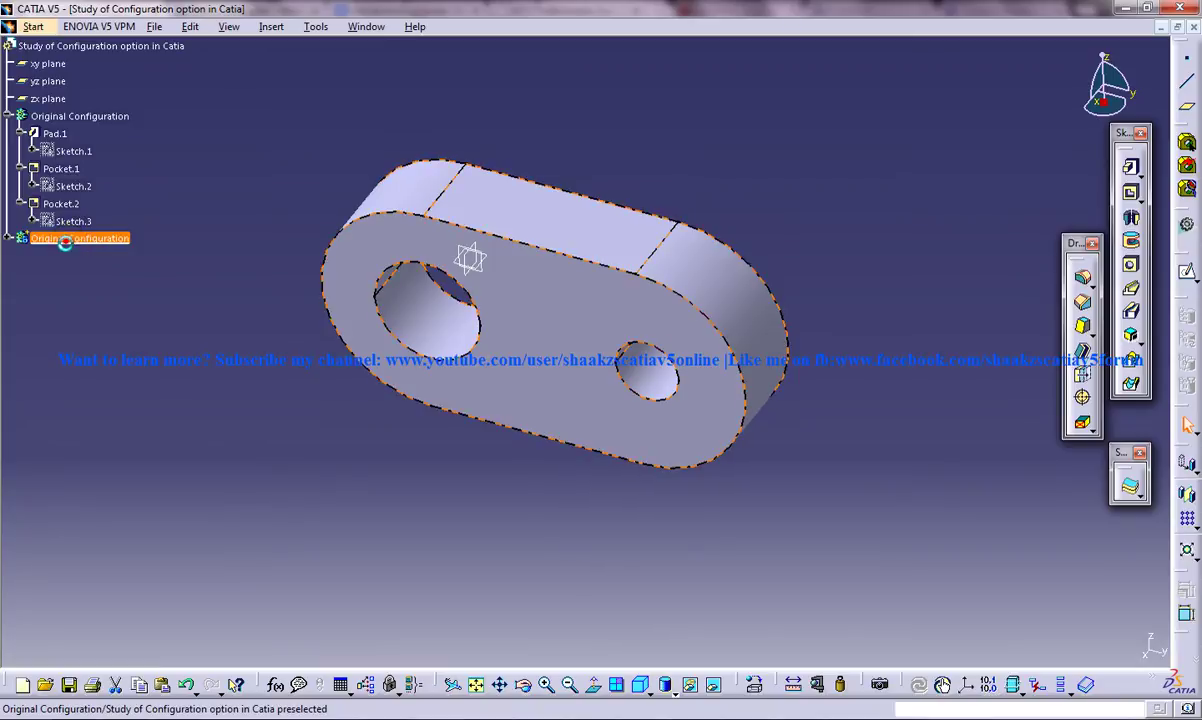
Rename the pasted body as Derived Configuration - Longer Length
{"action": "right_click", "coordinate": [77, 241]}
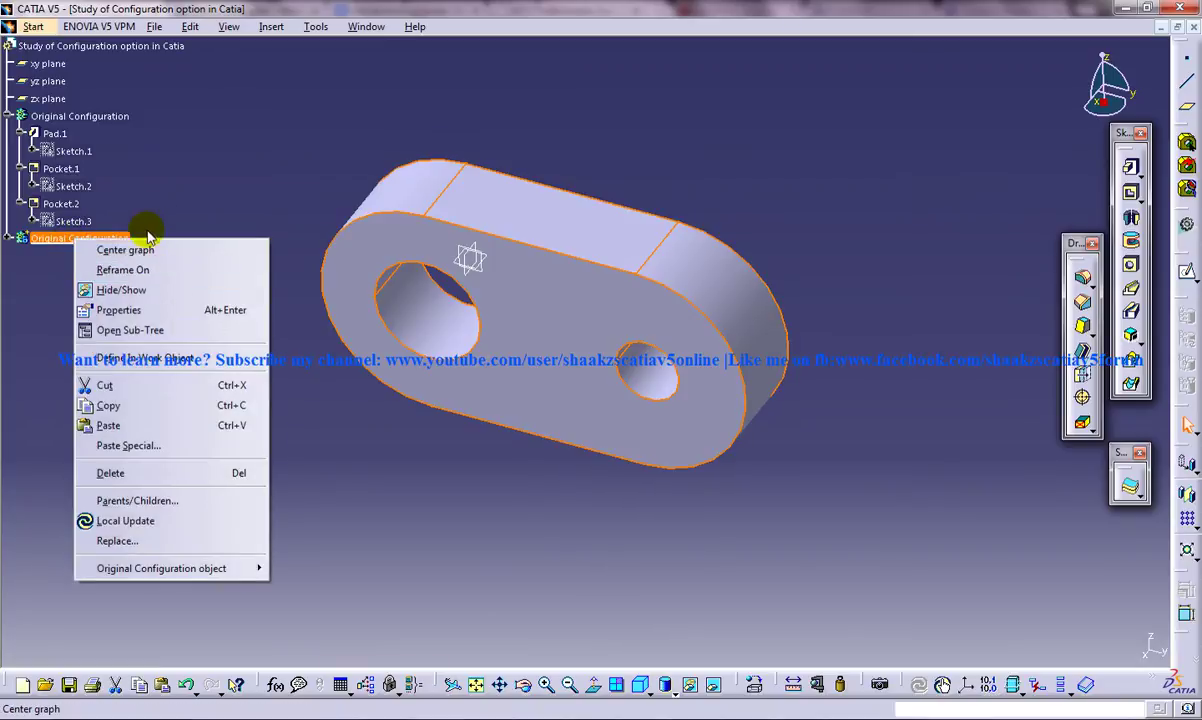
{"action": "left_click", "coordinate": [54, 258]}
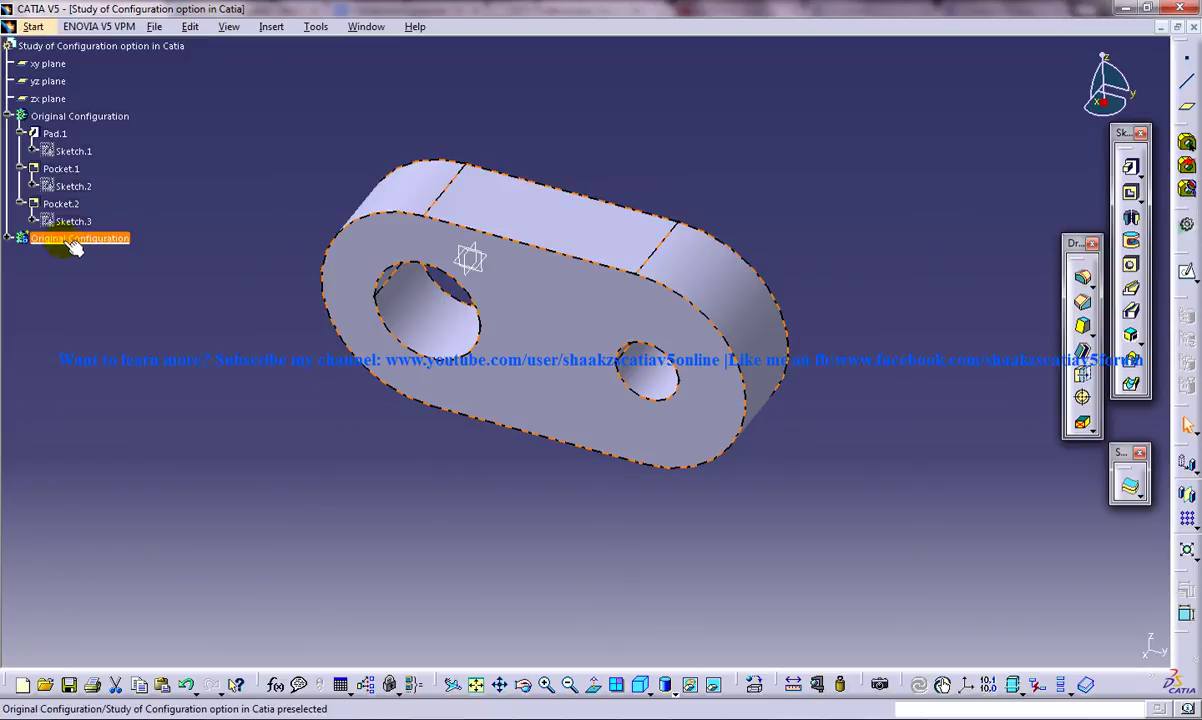
{"action": "right_click", "coordinate": [72, 248]}
{"action": "left_click", "coordinate": [112, 310]}
{"action": "type", "text": "Der"}
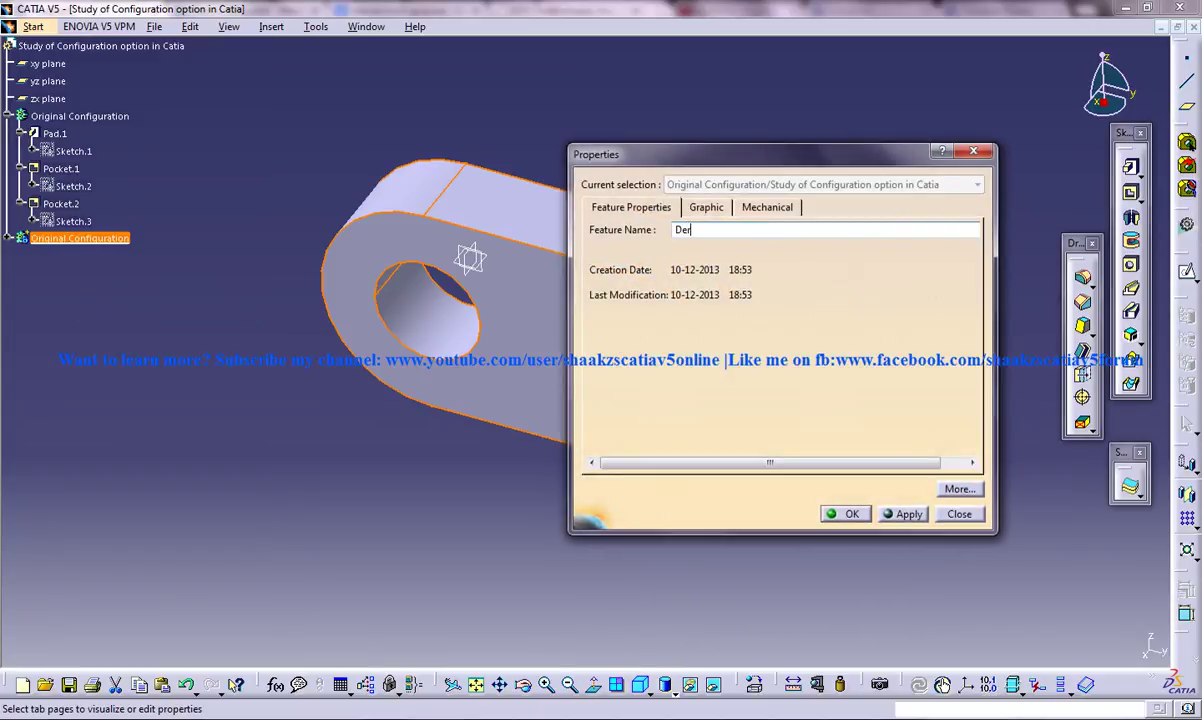
{"action": "type", "text": "vi"}
{"action": "key", "text": "BackSpace"}
{"action": "key", "text": "BackSpace"}
{"action": "type", "text": "ived"}
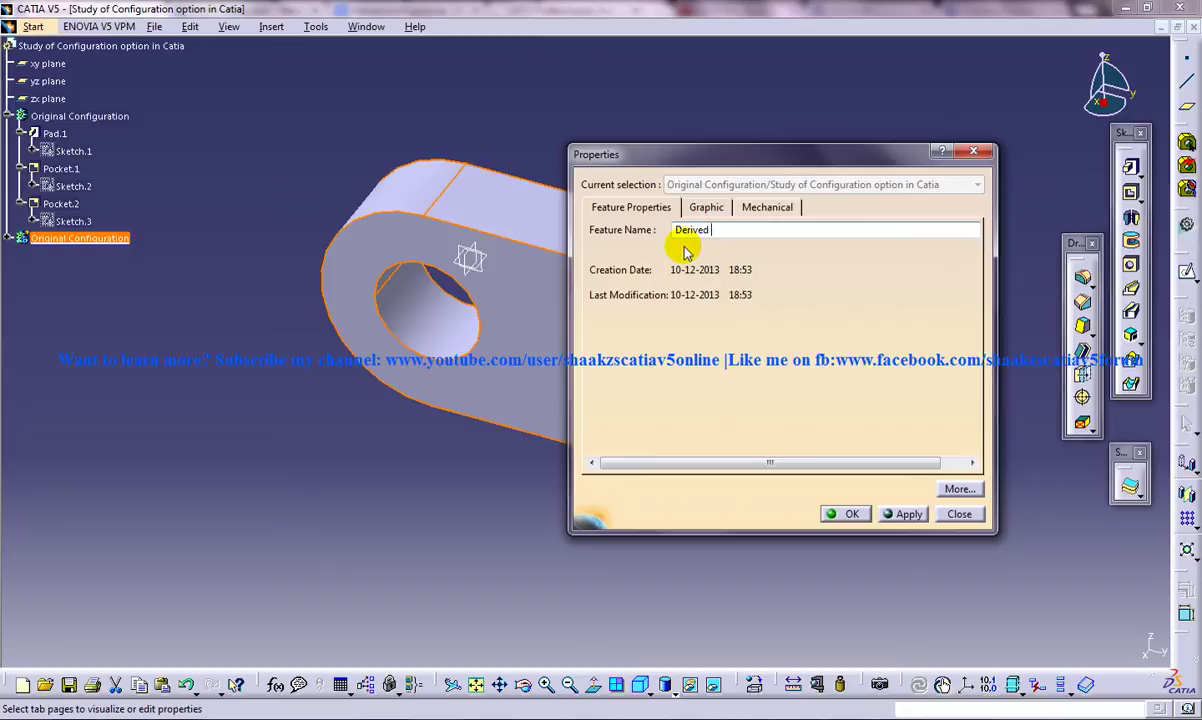
{"action": "type", "text": " Confi"}
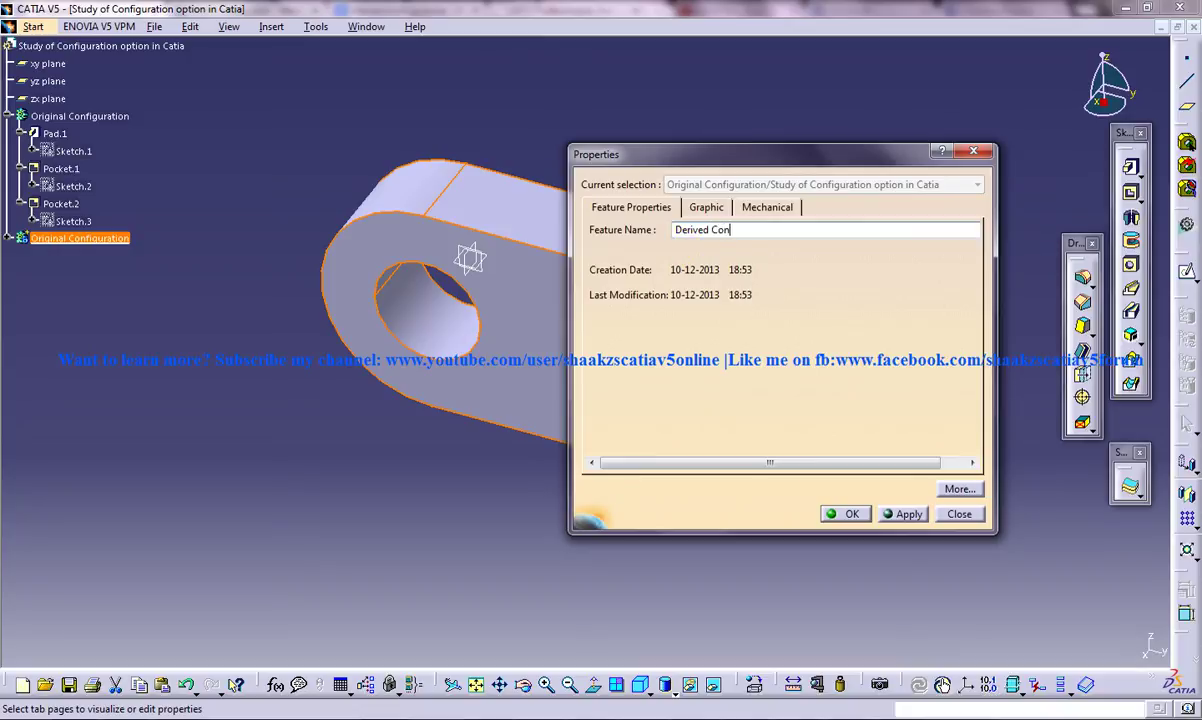
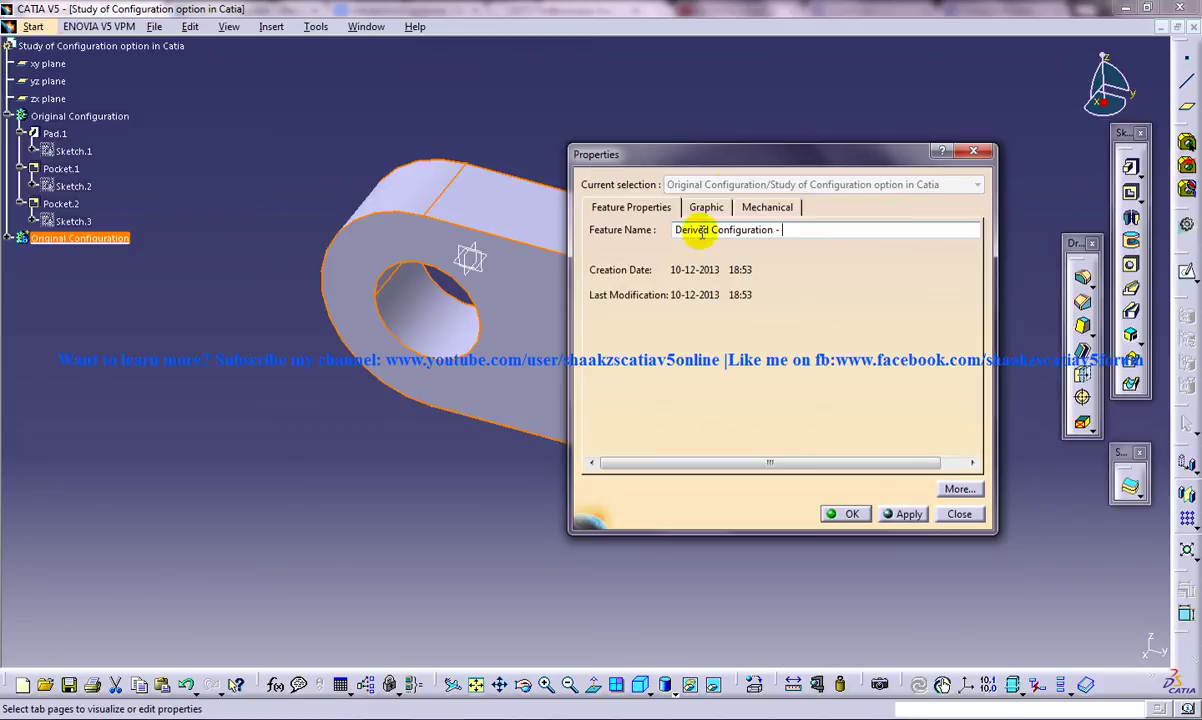
{"action": "left_click_drag", "start_coordinate": [745, 167], "coordinate": [935, 252]}
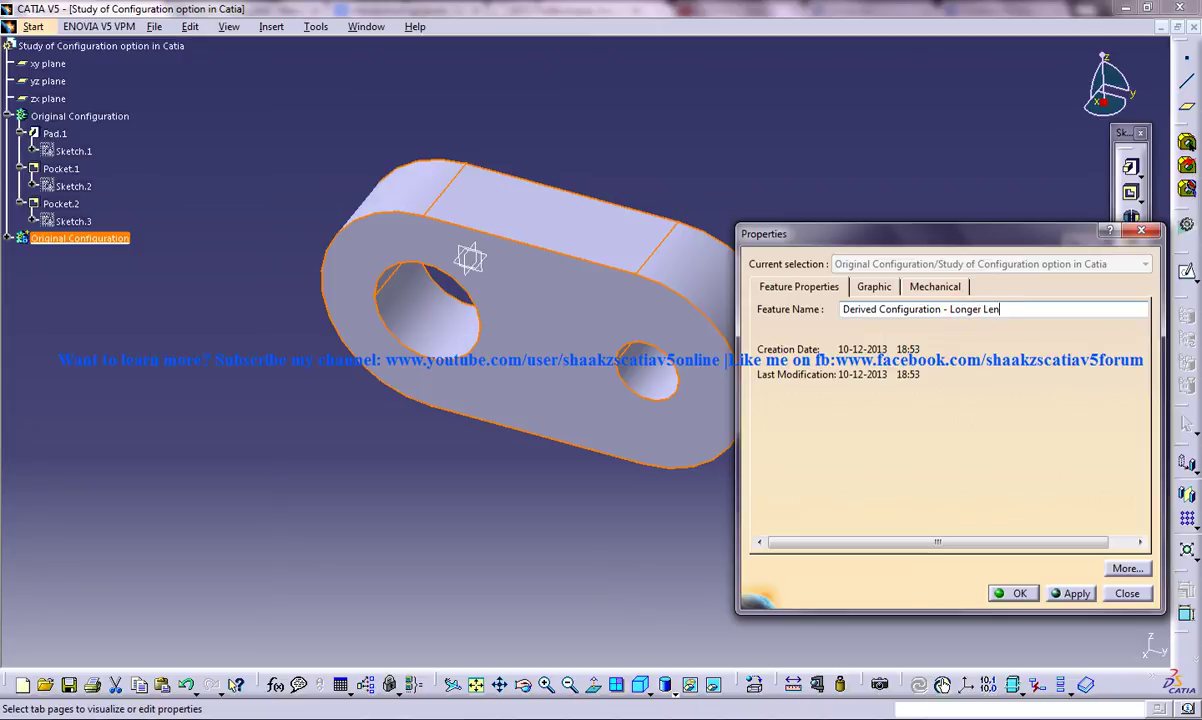
{"action": "left_click", "coordinate": [1020, 594]}
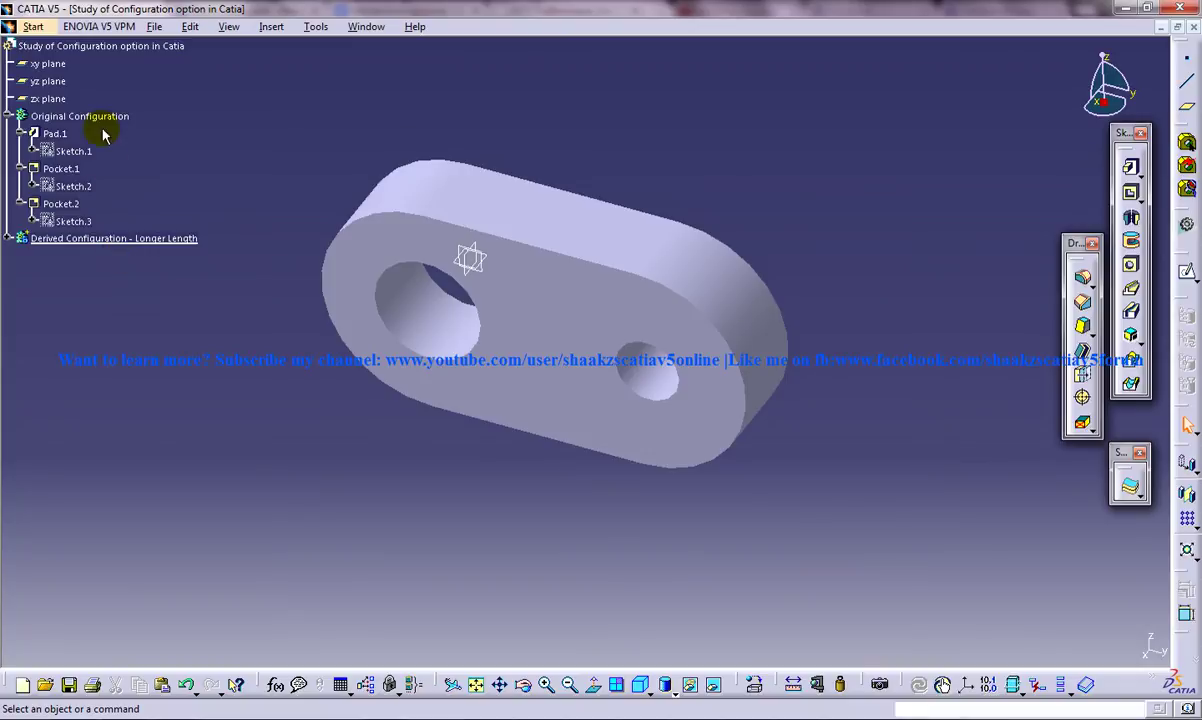
Hide the Derived Configuration - Longer Length body and show it again
{"action": "left_click", "coordinate": [115, 238]}
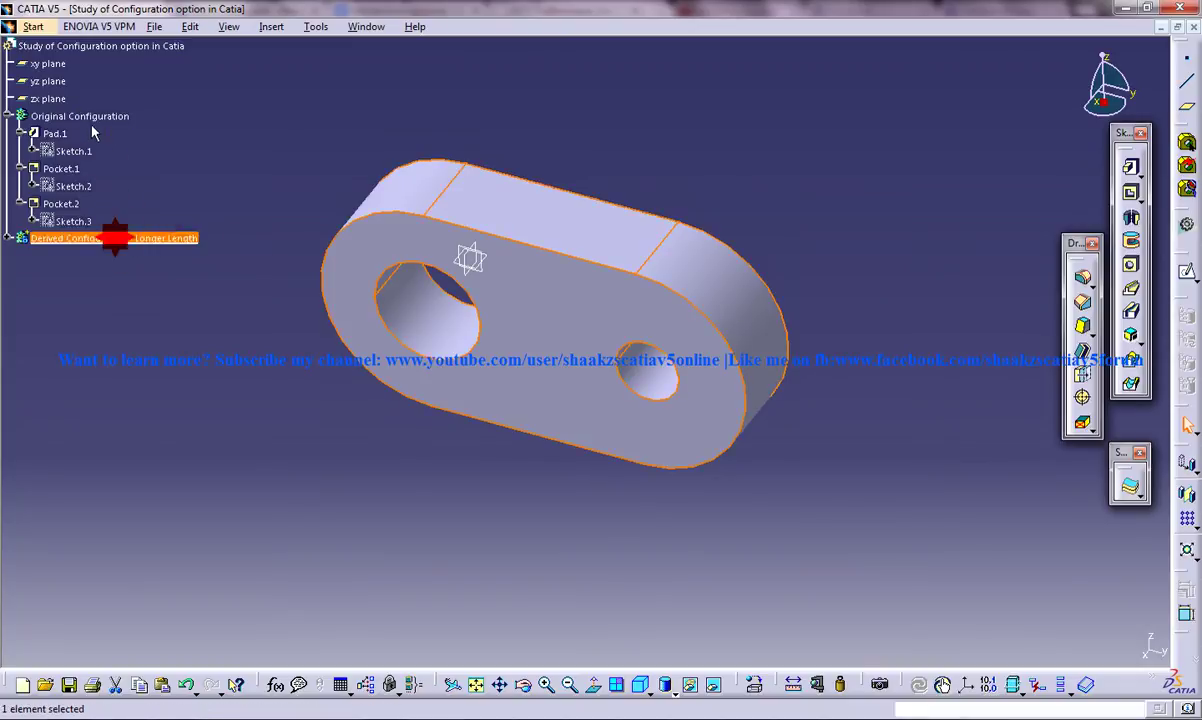
{"action": "left_click", "coordinate": [121, 240]}
{"action": "right_click", "coordinate": [121, 240]}
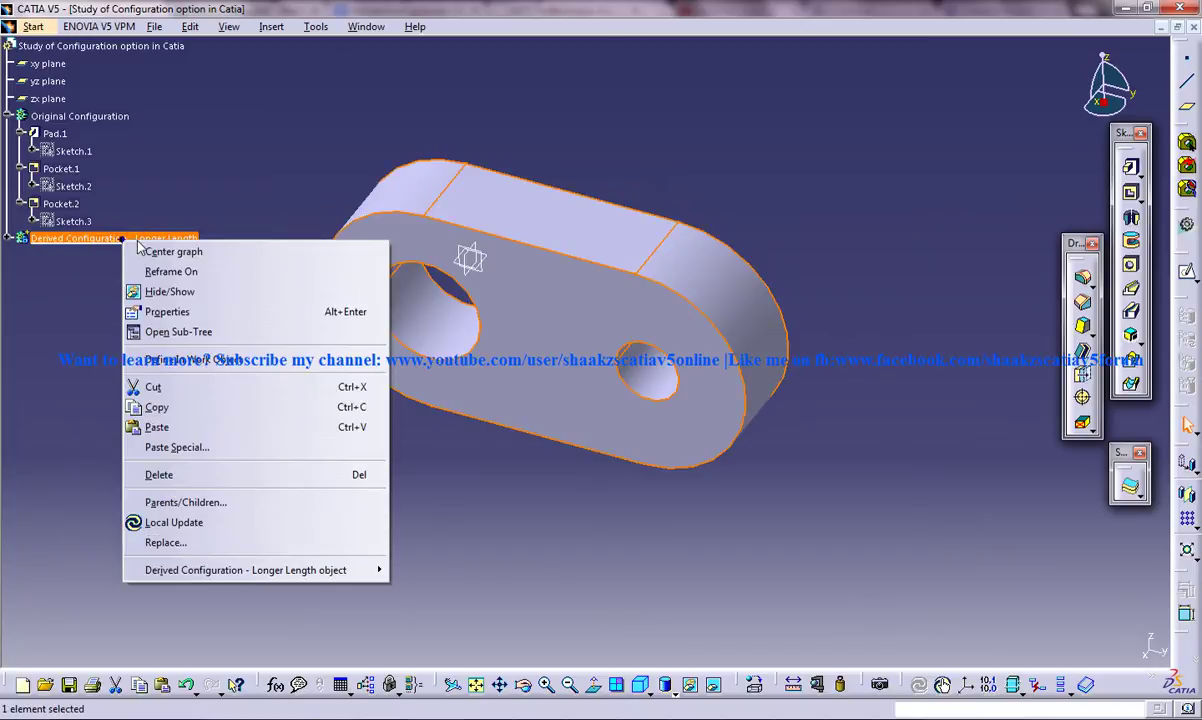
{"action": "left_click", "coordinate": [158, 289]}
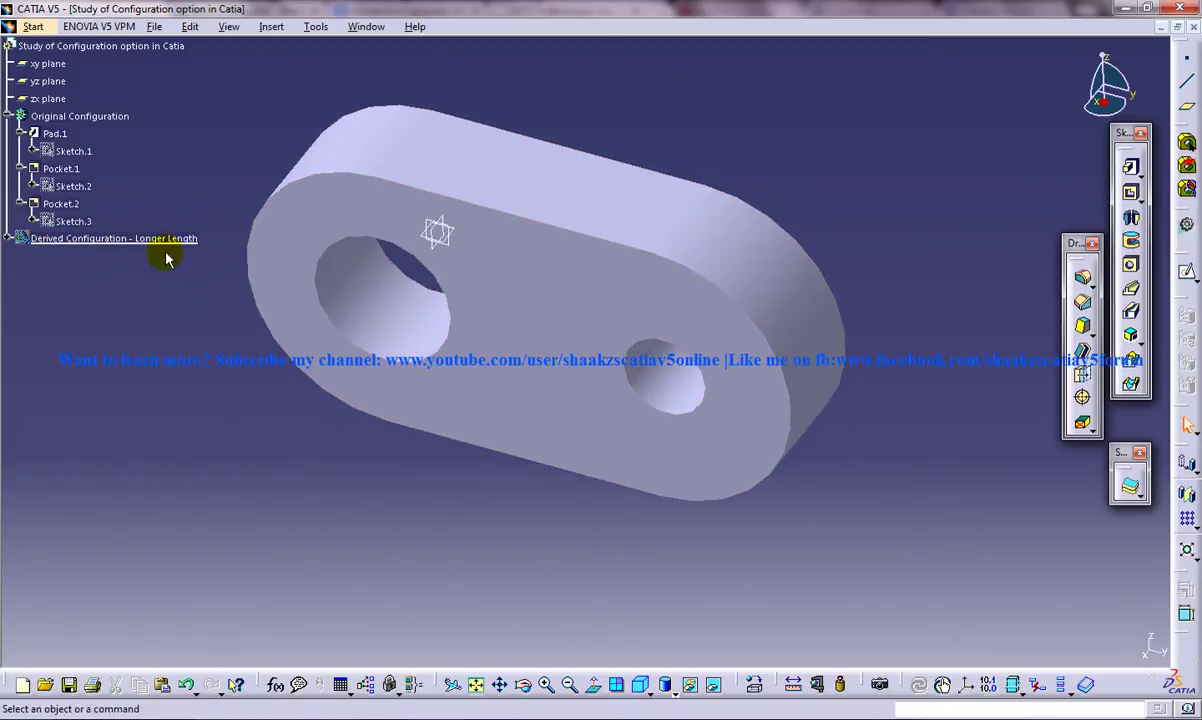
{"action": "right_click", "coordinate": [129, 240]}
{"action": "left_click", "coordinate": [162, 290]}
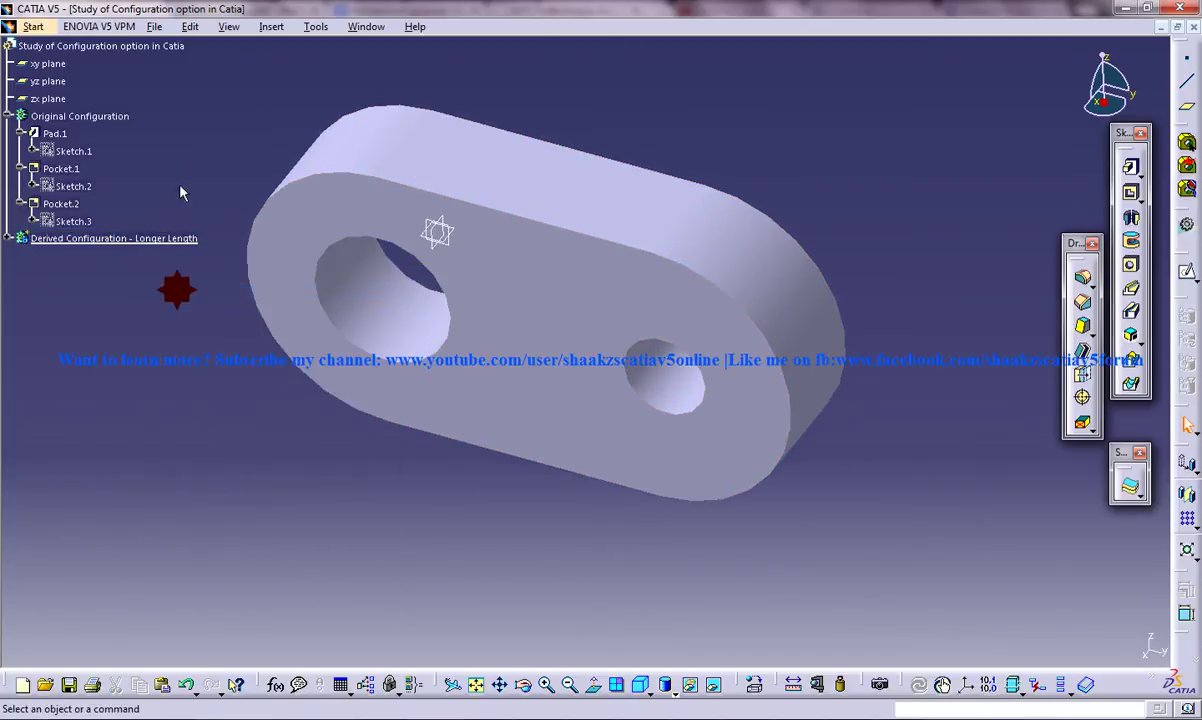
Hide the Original Configuration body so that only the derived body stays displayed
{"action": "left_click", "coordinate": [72, 118]}
{"action": "right_click", "coordinate": [72, 118]}
{"action": "left_click", "coordinate": [100, 167]}
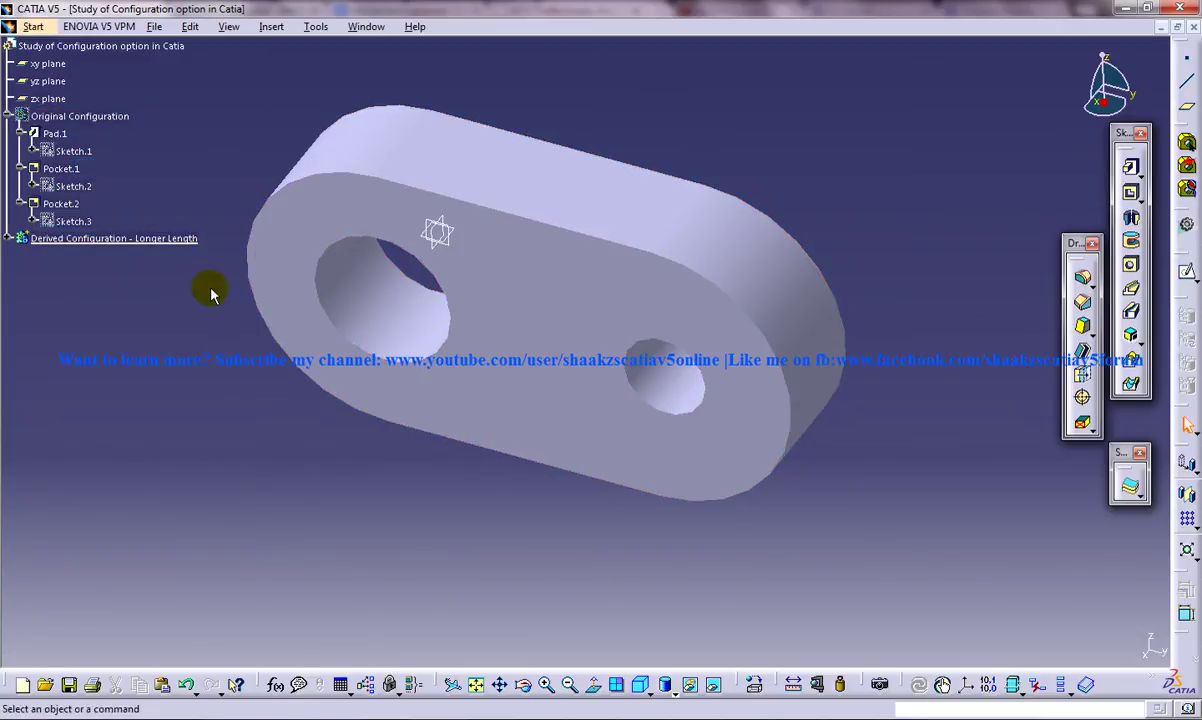
Set the center-to-center length of the slot profile in the derived body's Sketch.4 to 100 mm
{"action": "left_click", "coordinate": [8, 239]}
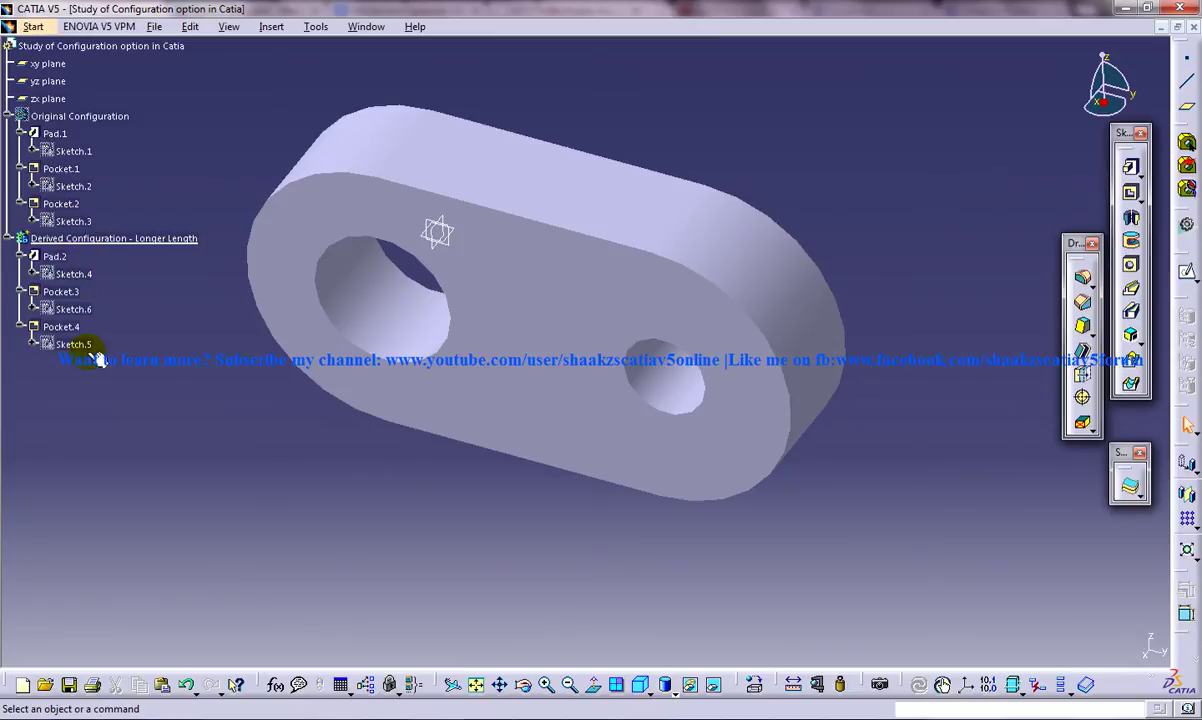
{"action": "left_click", "coordinate": [82, 274]}
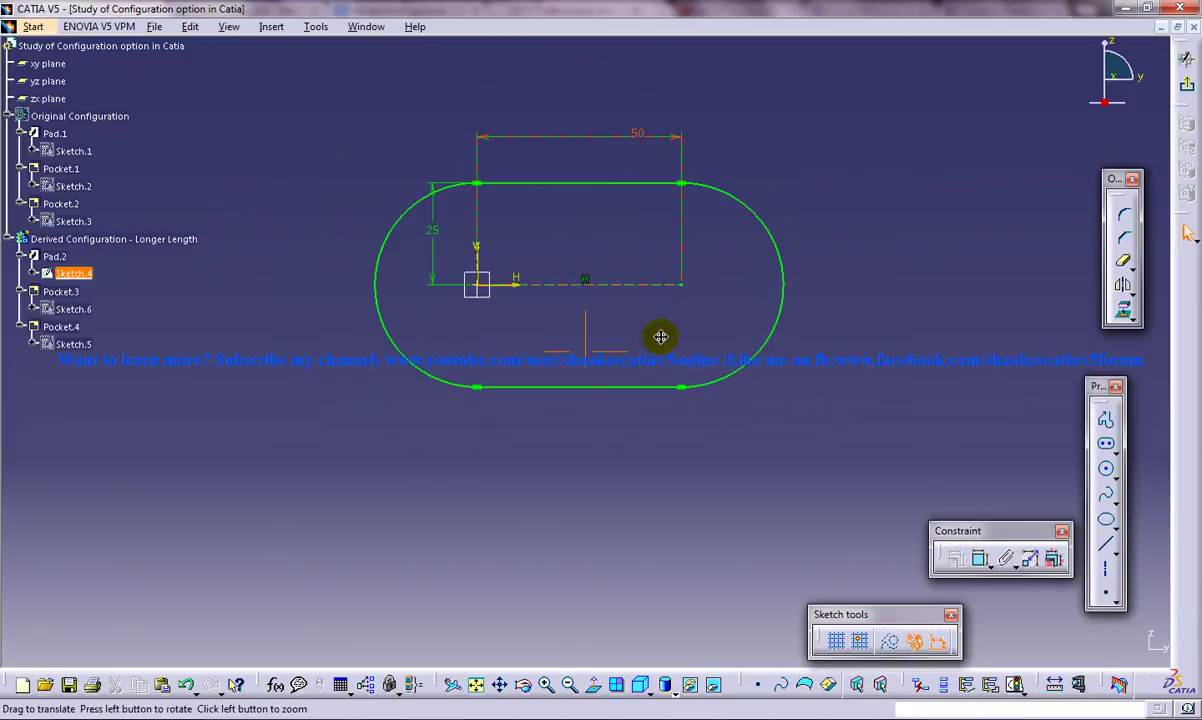
{"action": "double_click", "coordinate": [622, 209]}
{"action": "type", "text": "100mm"}
{"action": "key", "text": "Return"}
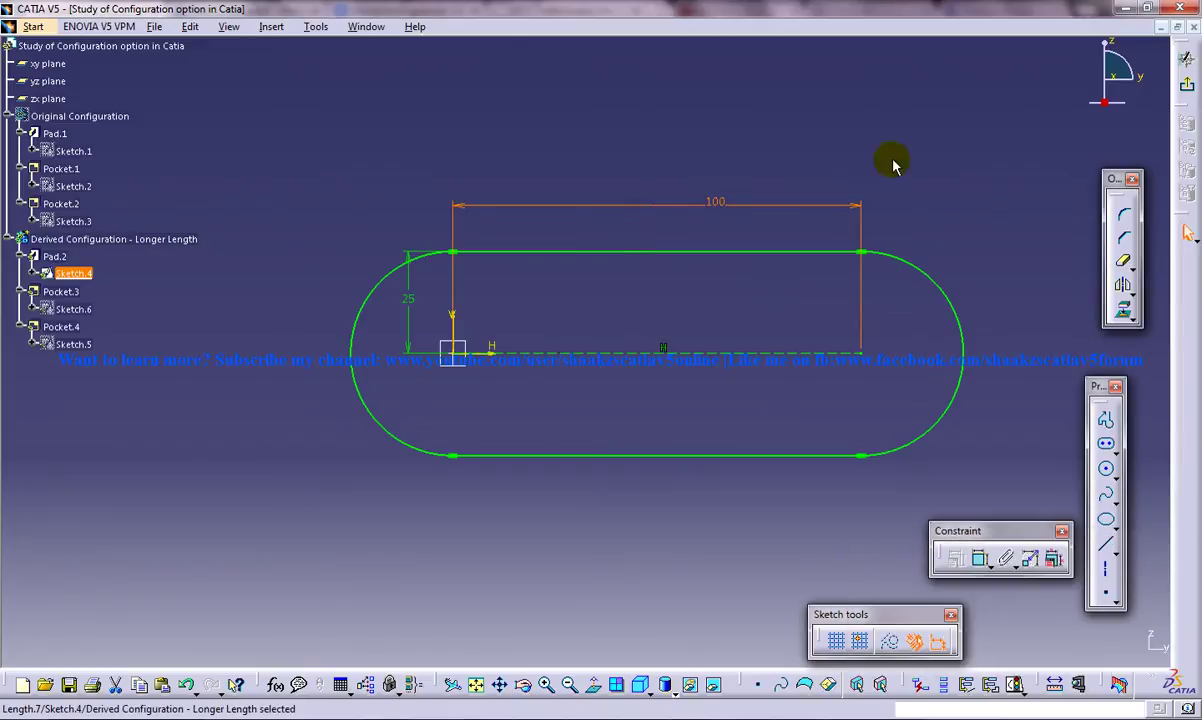
{"action": "left_click", "coordinate": [1185, 84]}
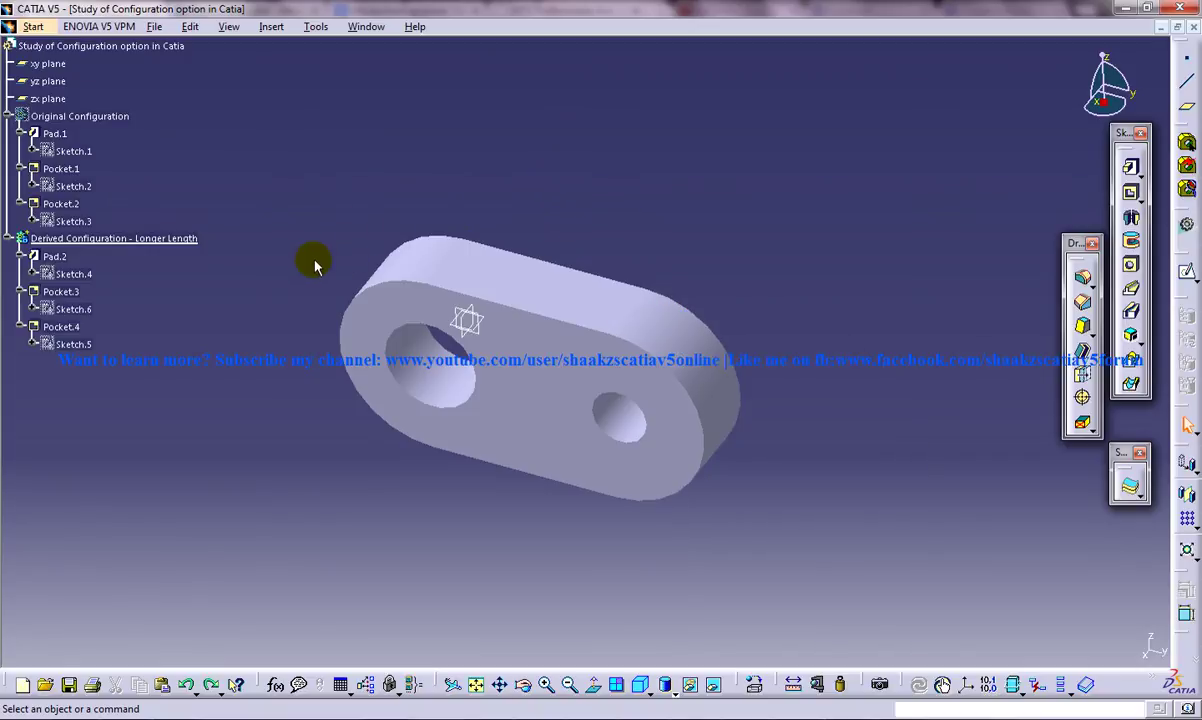
Delete the Derived Configuration - Longer Length body and show the Original Configuration body again
{"action": "right_click", "coordinate": [161, 237]}
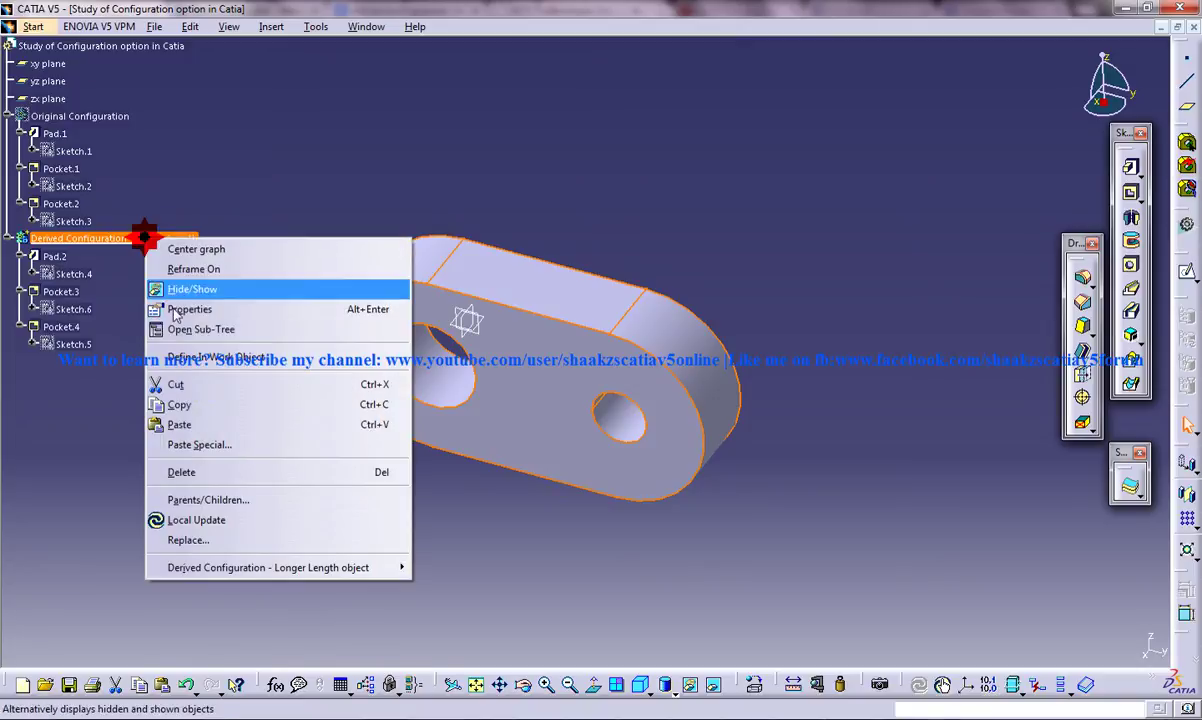
{"action": "left_click", "coordinate": [209, 470]}
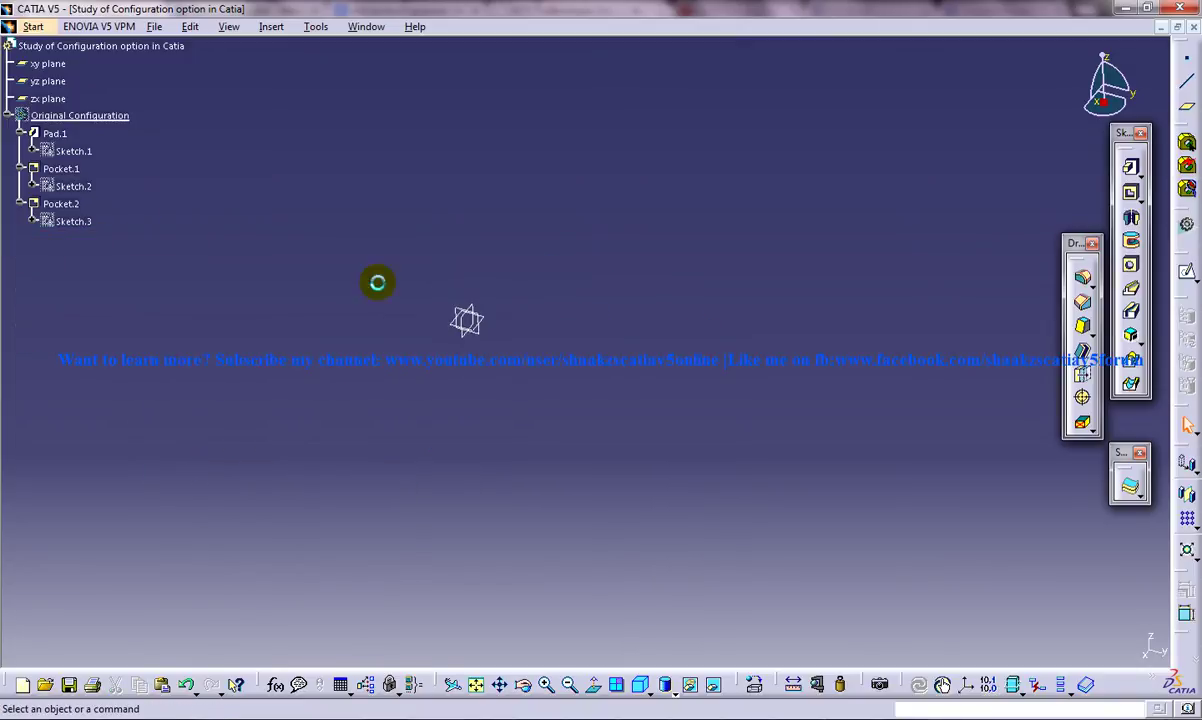
{"action": "double_click", "coordinate": [72, 221]}
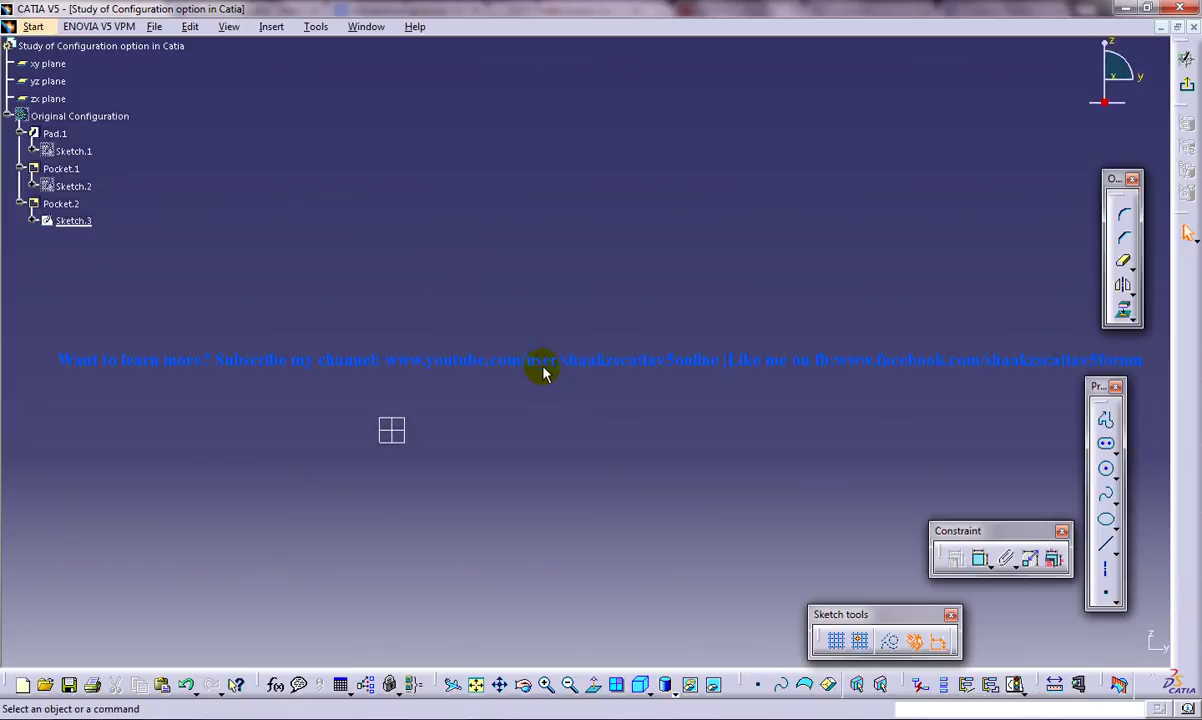
{"action": "left_click", "coordinate": [1194, 128]}
{"action": "right_click", "coordinate": [96, 116]}
{"action": "left_click", "coordinate": [145, 152]}
In Sketch.3 of the Original Configuration, constrain the small hole's circle concentric with the link's adjacent rounded end
{"action": "double_click", "coordinate": [72, 221]}
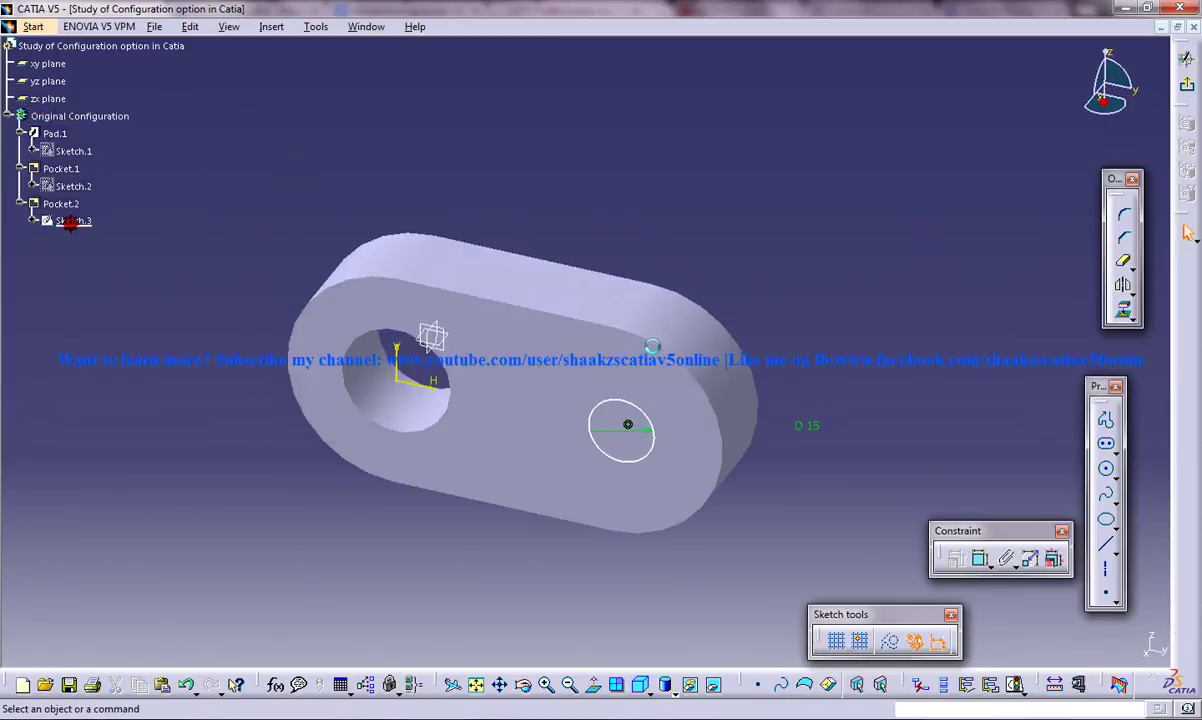
{"action": "middle_click", "coordinate": [693, 386]}
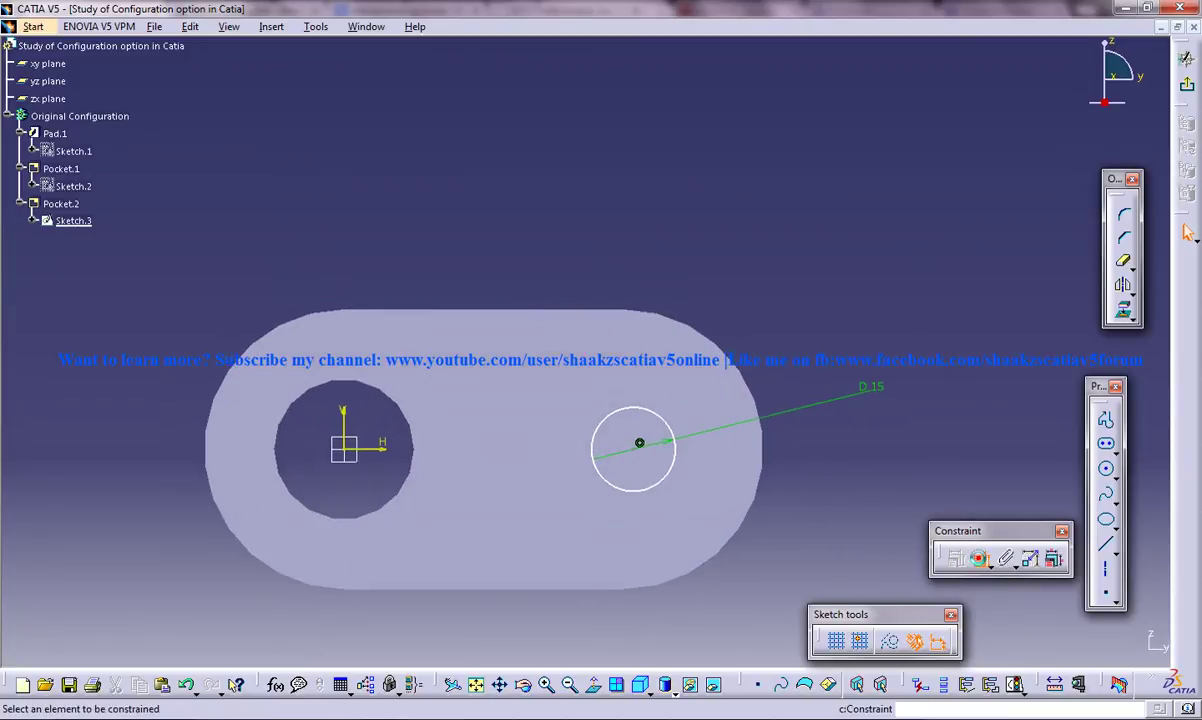
{"action": "left_click", "coordinate": [652, 409]}
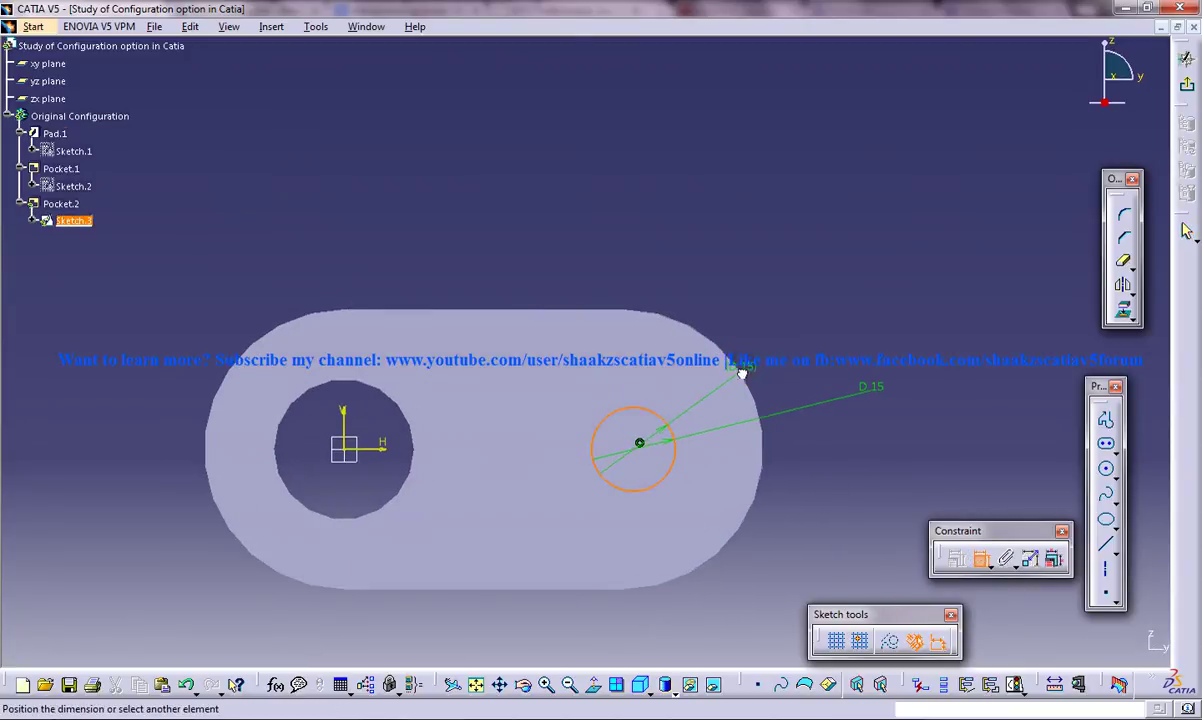
{"action": "left_click", "coordinate": [748, 377]}
{"action": "right_click", "coordinate": [748, 377]}
{"action": "left_click", "coordinate": [851, 482]}
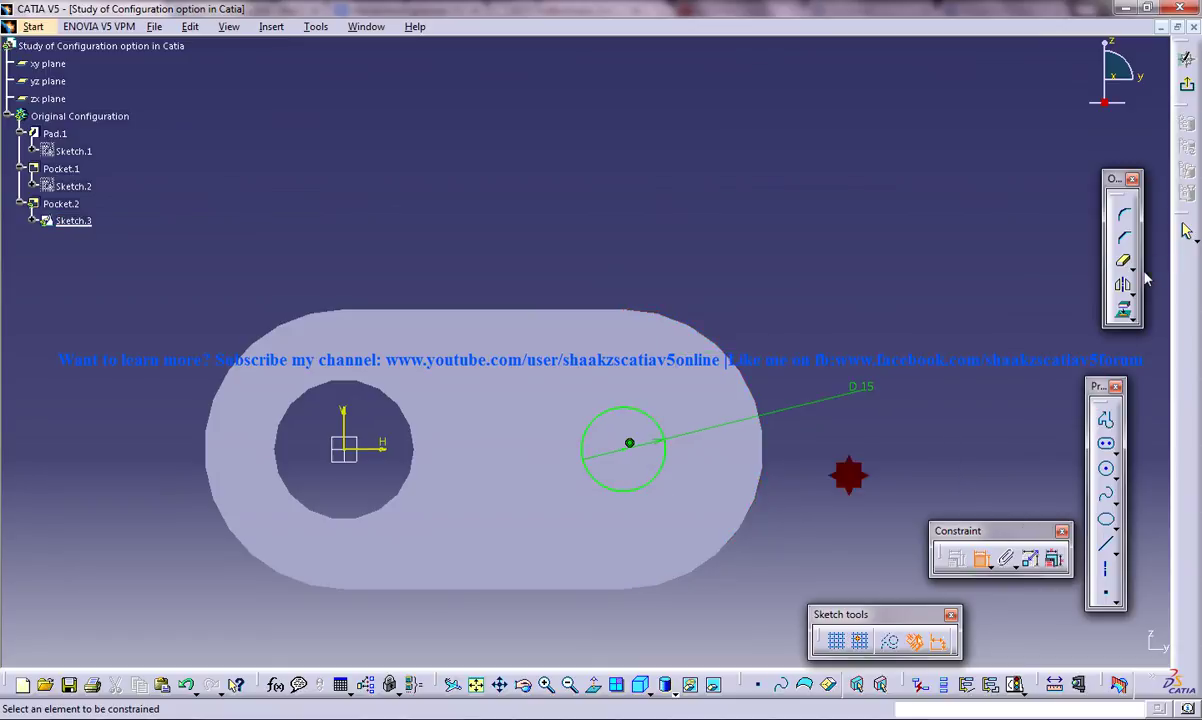
{"action": "left_click", "coordinate": [1187, 84]}
{"action": "mouse_move", "coordinate": [507, 286]}
{"action": "middle_mouse_down"}
{"action": "mouse_move", "coordinate": [606, 231]}
{"action": "mouse_move", "coordinate": [612, 255]}
{"action": "middle_mouse_up"}
Copy the corrected Original Configuration body and paste it into the part as a second body
{"action": "left_click", "coordinate": [95, 122]}
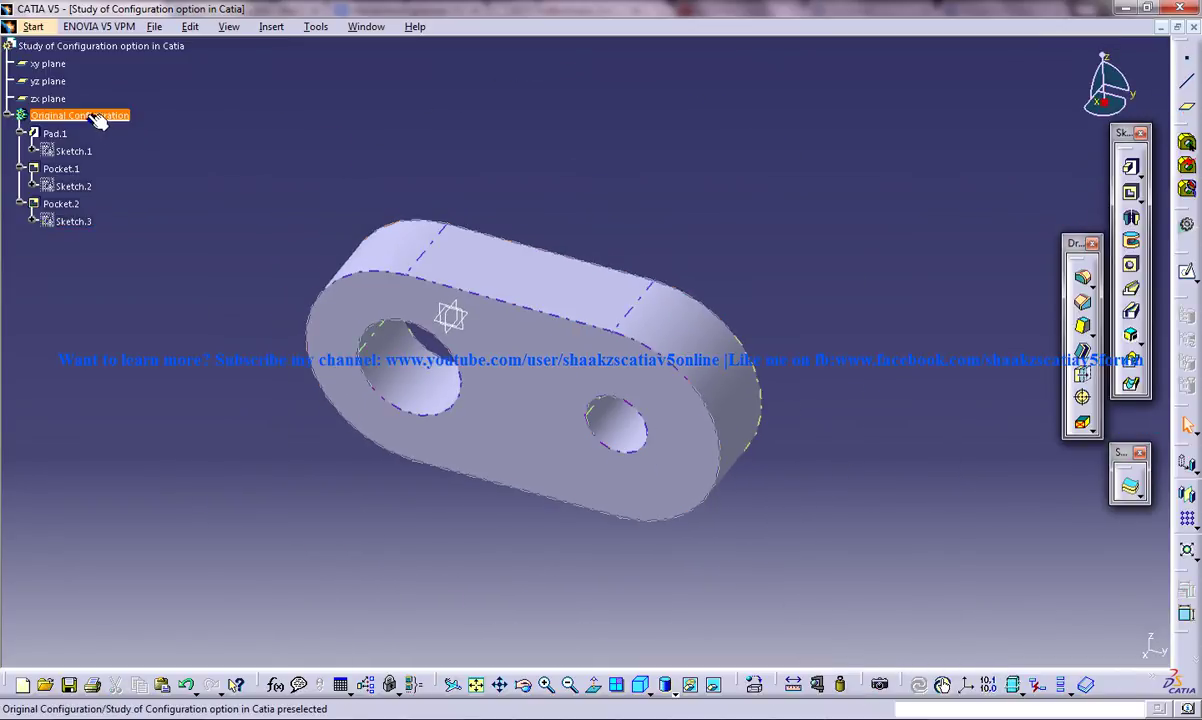
{"action": "right_click", "coordinate": [95, 122]}
{"action": "left_click", "coordinate": [127, 282]}
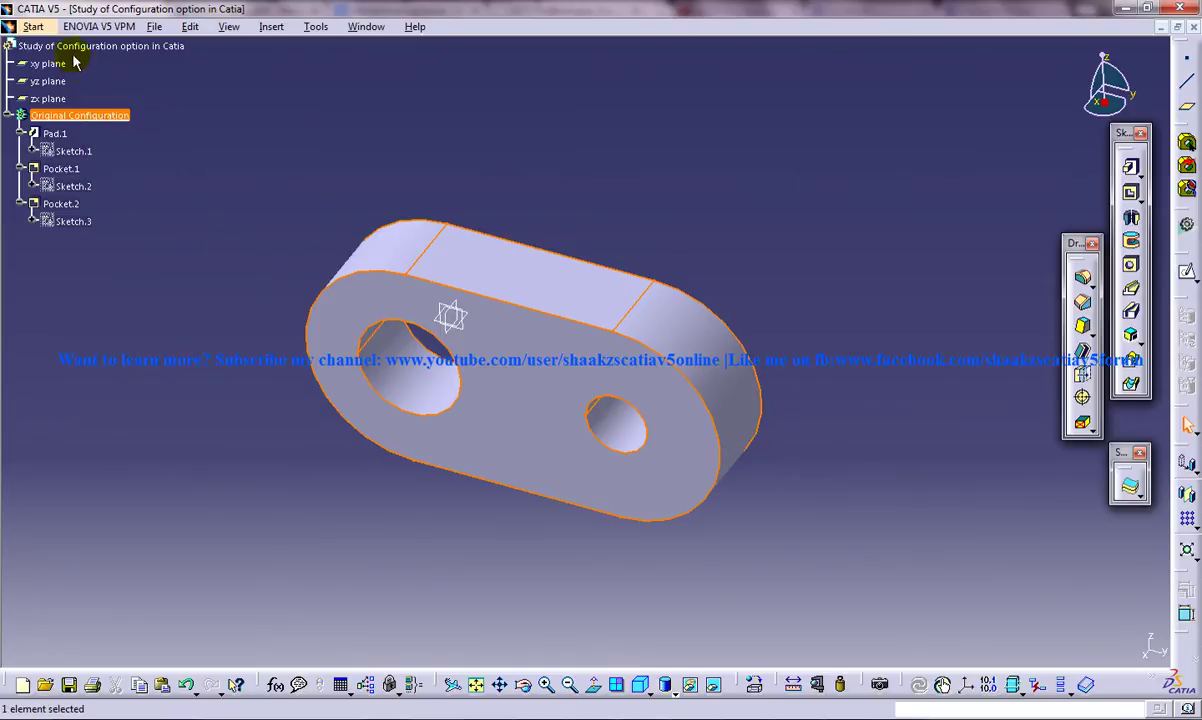
{"action": "right_click", "coordinate": [70, 46]}
{"action": "left_click", "coordinate": [117, 232]}
{"action": "left_click", "coordinate": [193, 215]}
Rename the pasted body as Dervied Configuration - Longer Length
{"action": "left_click", "coordinate": [84, 241]}
{"action": "right_click", "coordinate": [84, 241]}
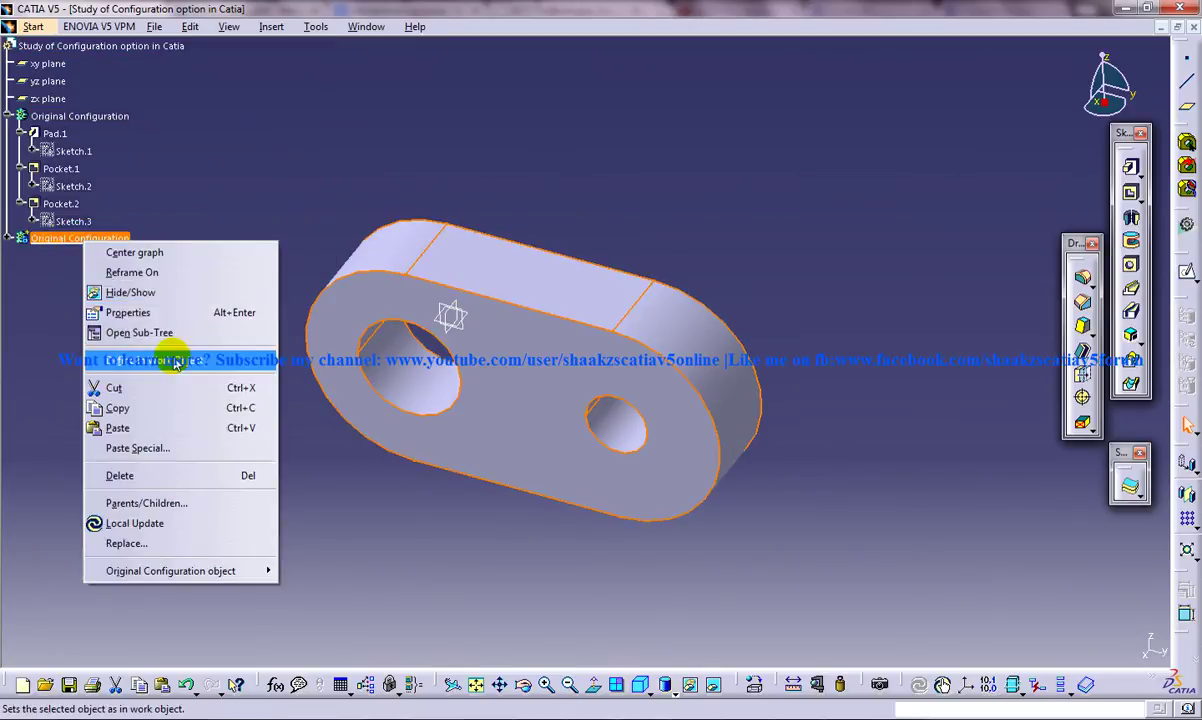
{"action": "left_click", "coordinate": [140, 313]}
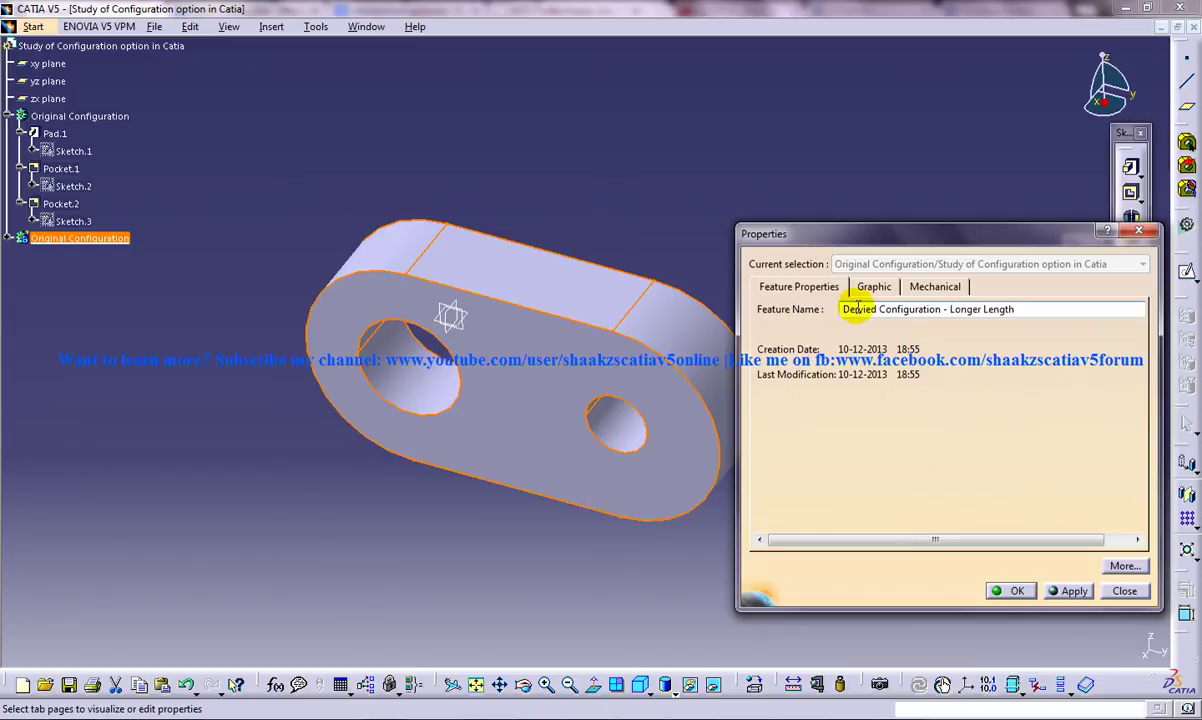
{"action": "key", "text": "Return"}
Hide the Original Configuration body
{"action": "left_click", "coordinate": [80, 117]}
{"action": "right_click", "coordinate": [55, 113]}
{"action": "left_click", "coordinate": [110, 164]}
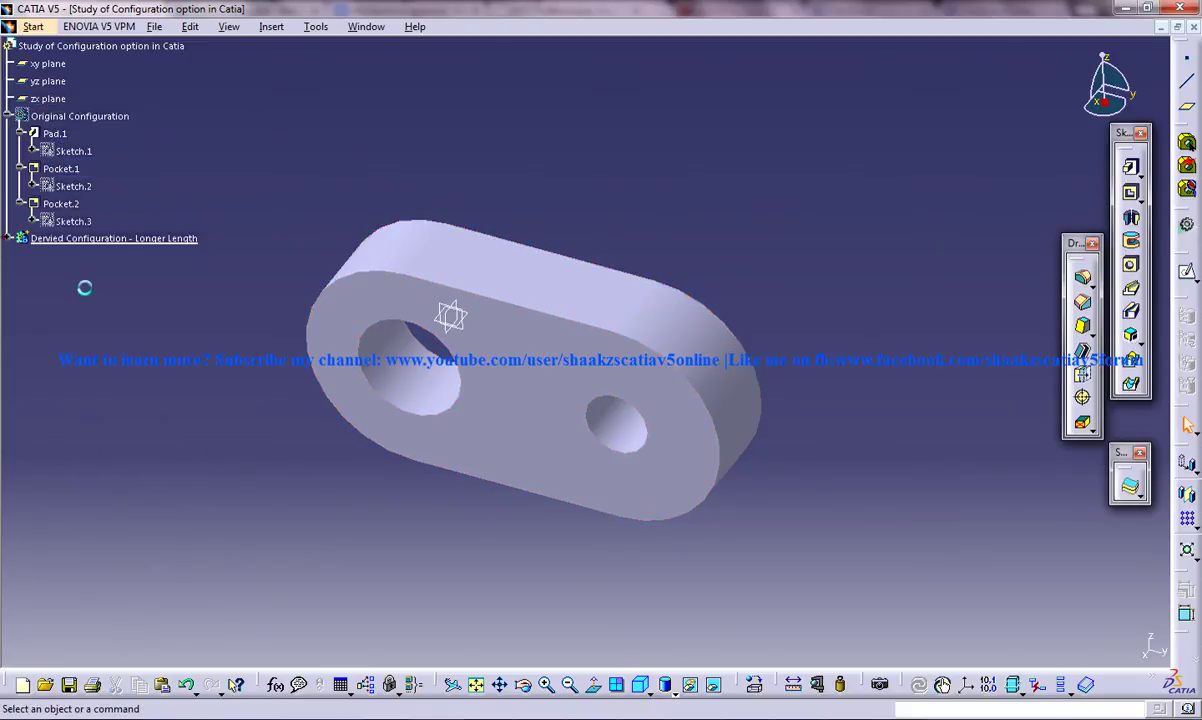
Set the center-to-center length in Sketch.7 under Pad.3 of the longer-length body to 100 mm
{"action": "left_click", "coordinate": [8, 238]}
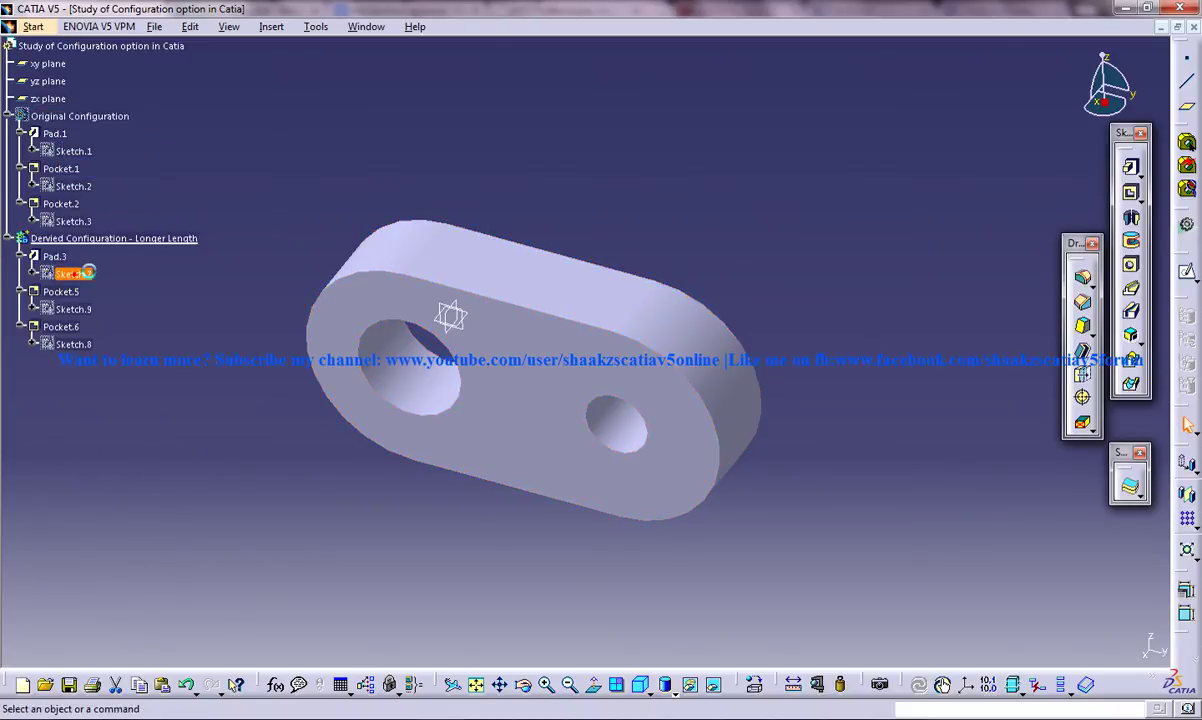
{"action": "double_click", "coordinate": [74, 273]}
{"action": "double_click", "coordinate": [612, 198]}
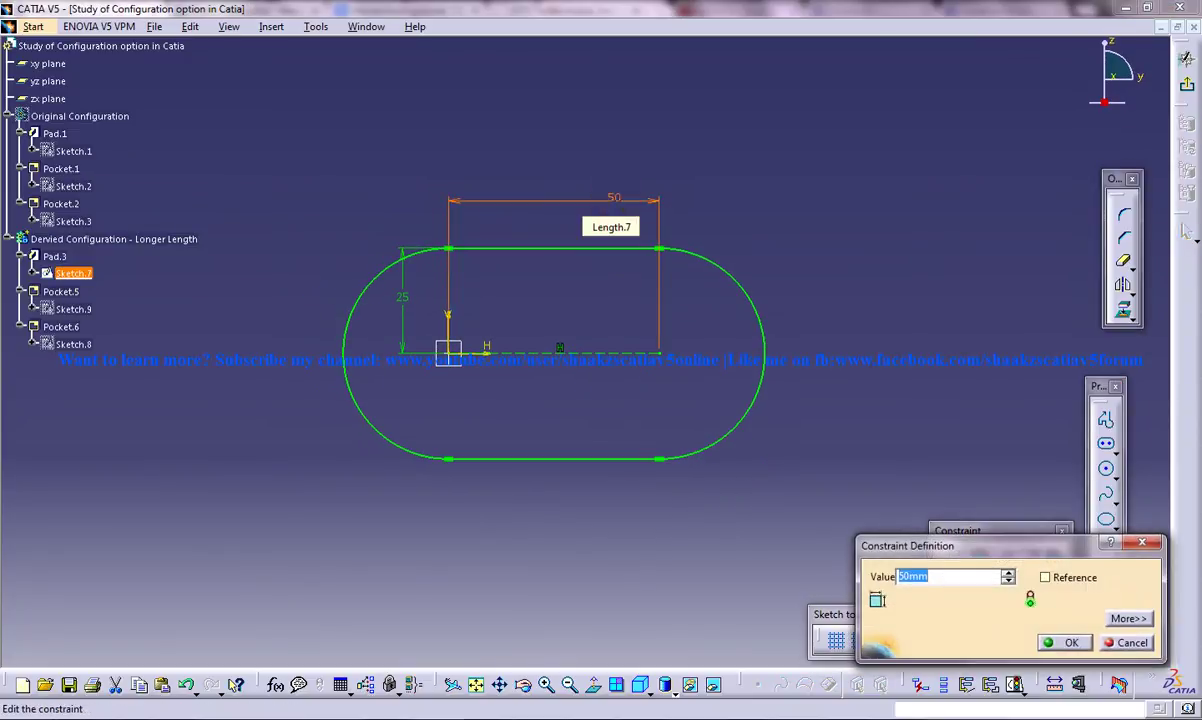
{"action": "type", "text": "100"}
{"action": "key", "text": "Return"}
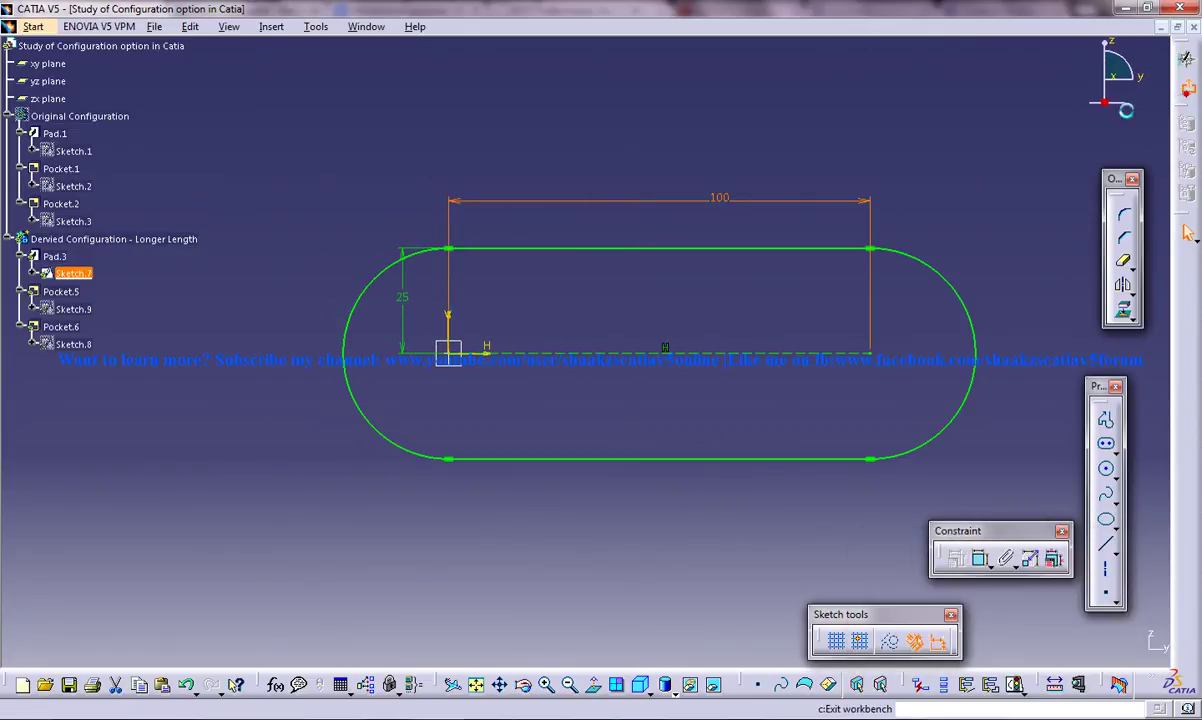
{"action": "left_click", "coordinate": [1187, 58]}
{"action": "mouse_move", "coordinate": [663, 222]}
{"action": "middle_mouse_down"}
{"action": "mouse_move", "coordinate": [719, 231]}
{"action": "mouse_move", "coordinate": [719, 277]}
{"action": "mouse_move", "coordinate": [644, 269]}
{"action": "middle_mouse_up"}
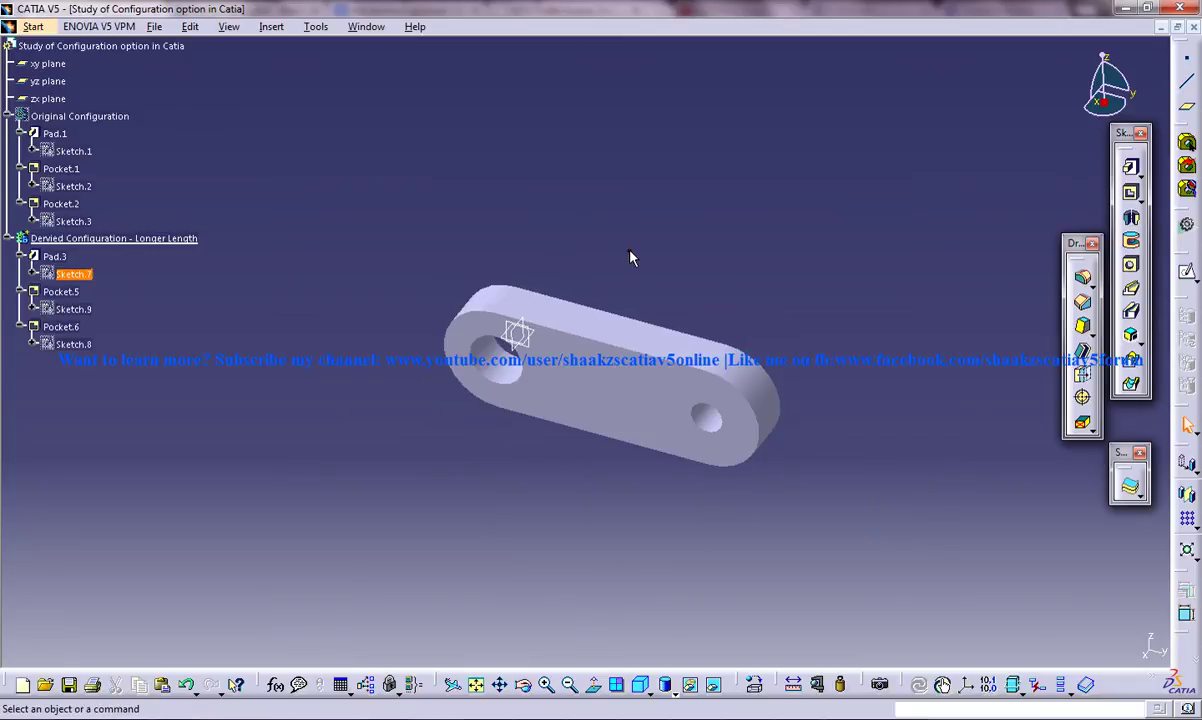
{"action": "mouse_move", "coordinate": [679, 320]}
{"action": "middle_mouse_down"}
{"action": "mouse_move", "coordinate": [676, 276]}
{"action": "mouse_move", "coordinate": [537, 250]}
{"action": "middle_mouse_up"}
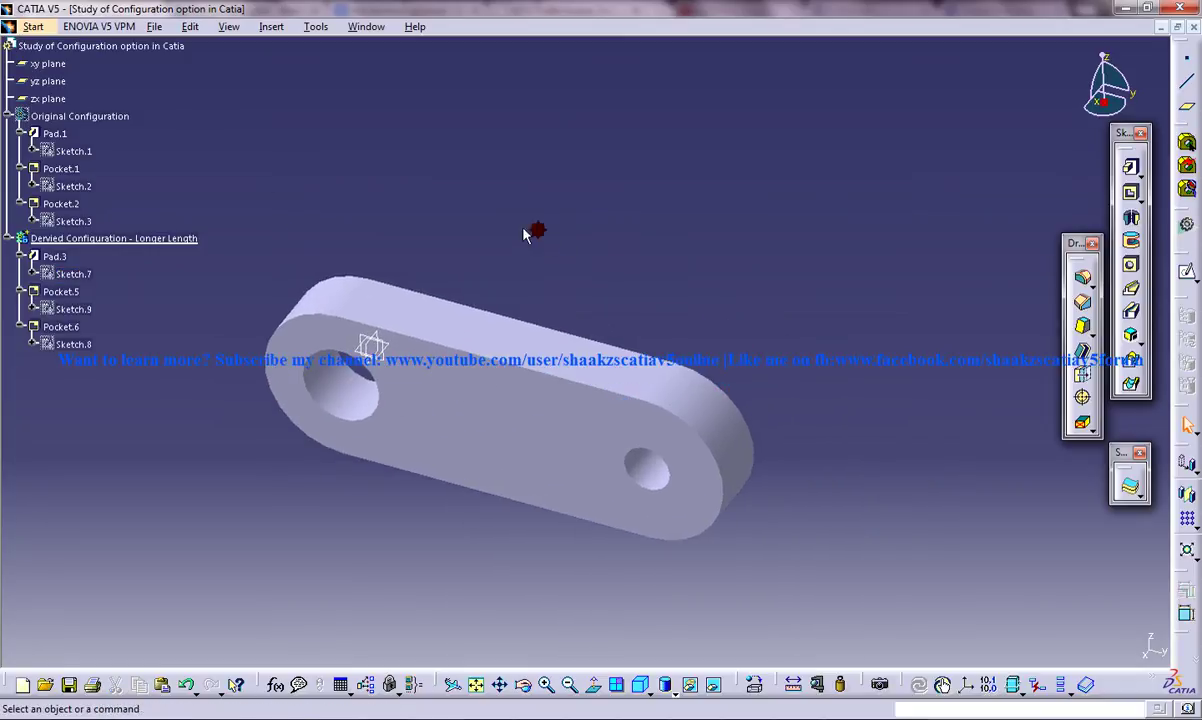
Show the Original Configuration body and hide the Dervied Configuration - Longer Length body
{"action": "left_click", "coordinate": [80, 118]}
{"action": "right_click", "coordinate": [82, 120]}
{"action": "left_click", "coordinate": [94, 142]}
{"action": "left_click", "coordinate": [119, 250]}
{"action": "right_click", "coordinate": [119, 250]}
{"action": "left_click", "coordinate": [166, 297]}
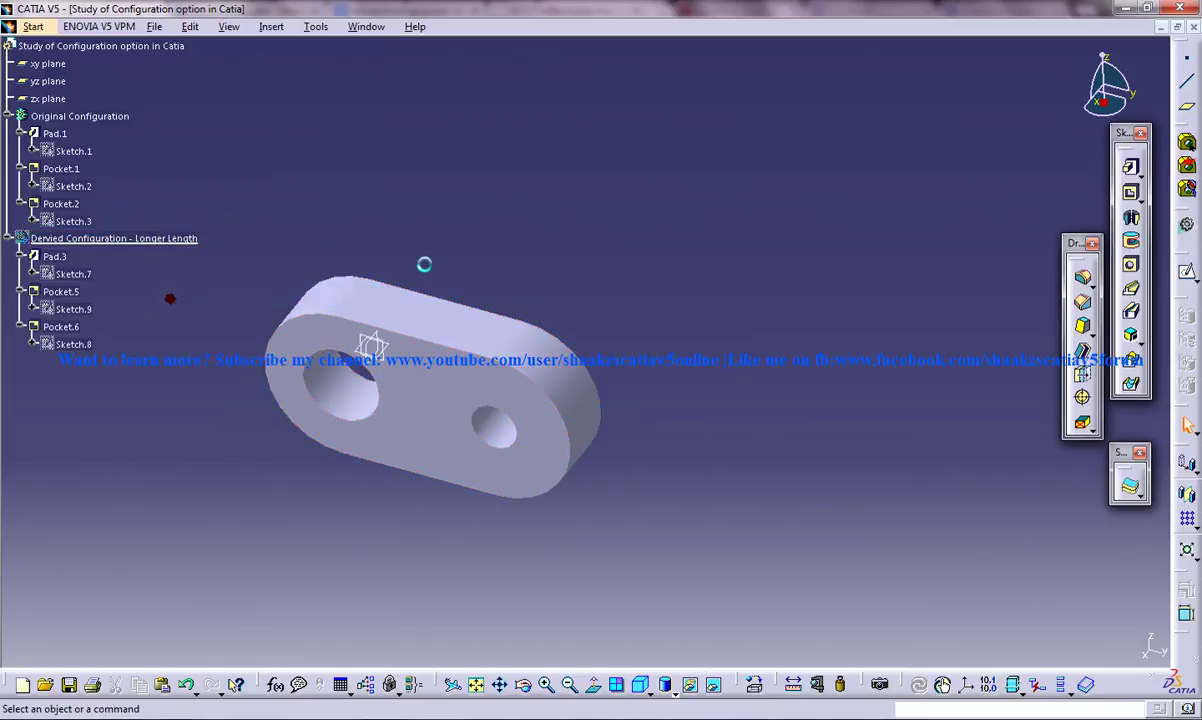
Show the longer-length body again and hide the Original Configuration body
{"action": "right_click", "coordinate": [146, 252]}
{"action": "left_click", "coordinate": [172, 295]}
{"action": "right_click", "coordinate": [84, 128]}
{"action": "left_click", "coordinate": [110, 170]}
Switch the display back to the Original Configuration by hiding the longer-length body and showing the original one
{"action": "left_click", "coordinate": [146, 242]}
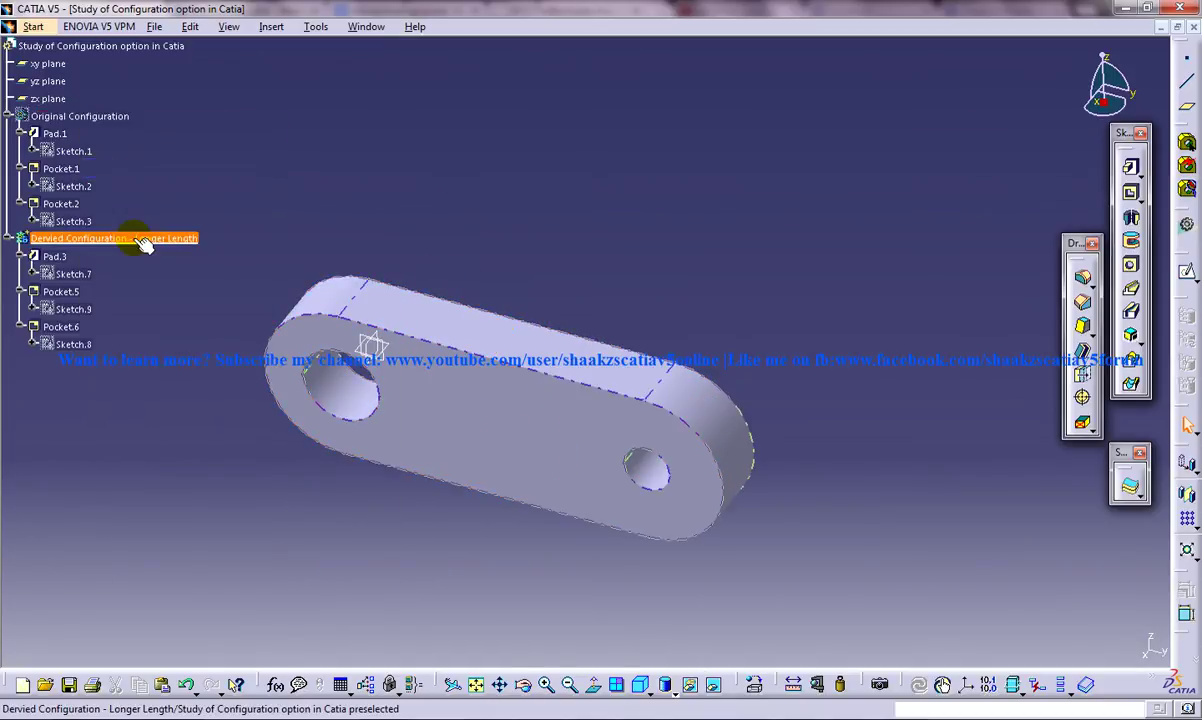
{"action": "right_click", "coordinate": [146, 243]}
{"action": "left_click", "coordinate": [166, 288]}
{"action": "right_click", "coordinate": [83, 133]}
{"action": "left_click", "coordinate": [110, 166]}
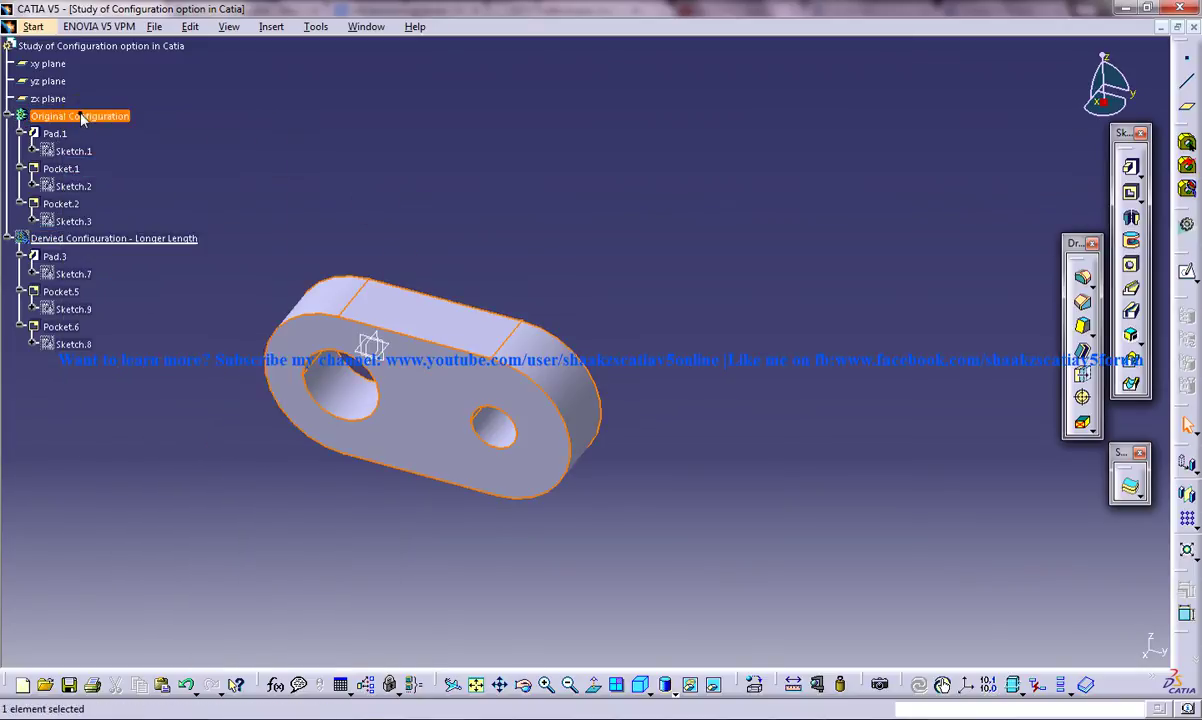
Copy the Original Configuration body and paste it into the part as a third body
{"action": "right_click", "coordinate": [80, 116]}
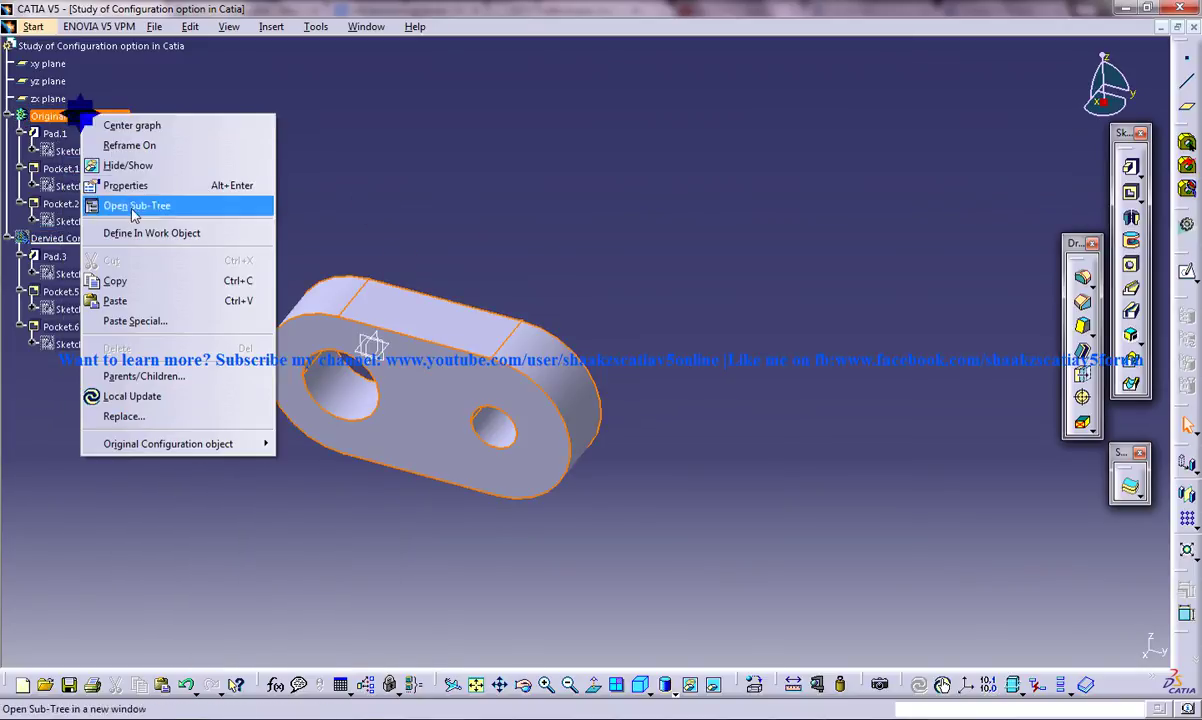
{"action": "left_click", "coordinate": [122, 283]}
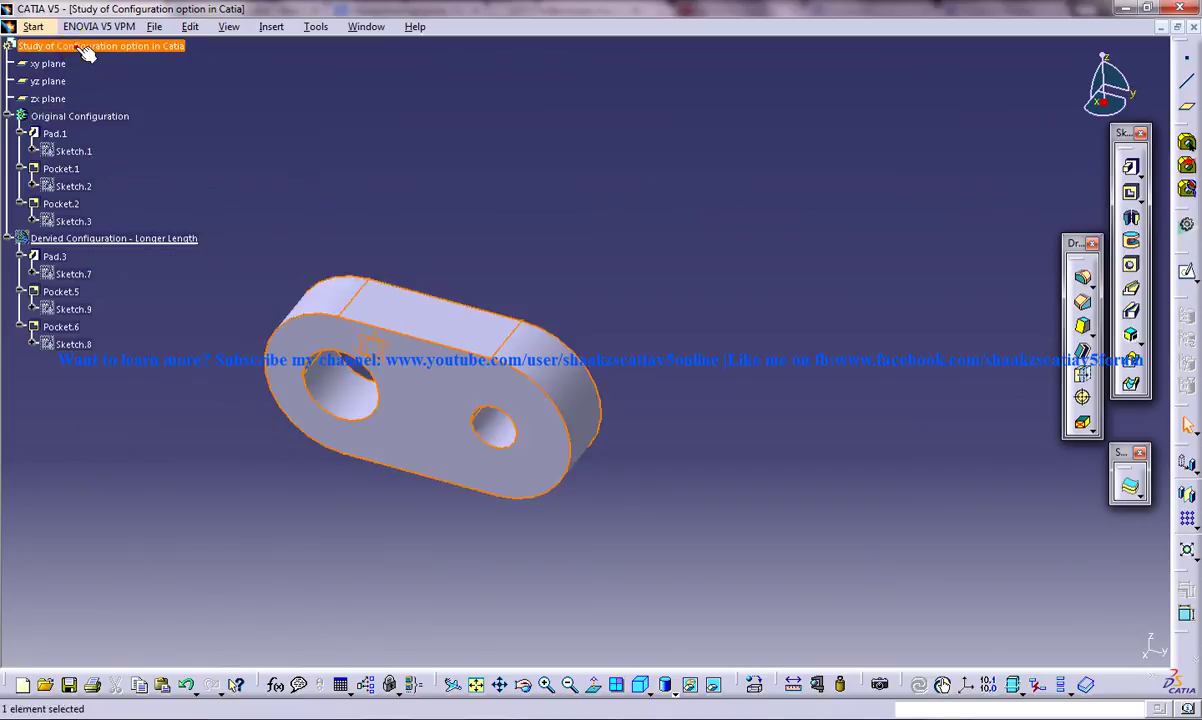
{"action": "right_click", "coordinate": [66, 45]}
{"action": "left_click", "coordinate": [164, 233]}
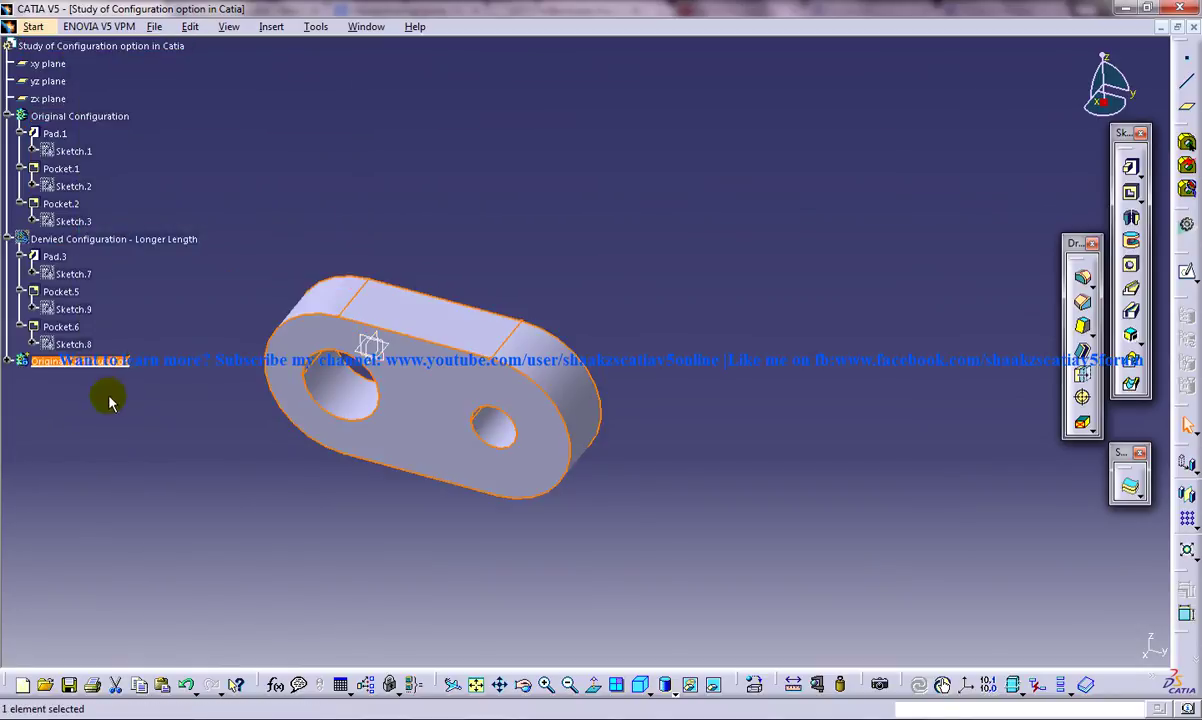
Rename the newly pasted third body as Derived Configuration - Same Diameter
{"action": "right_click", "coordinate": [66, 362]}
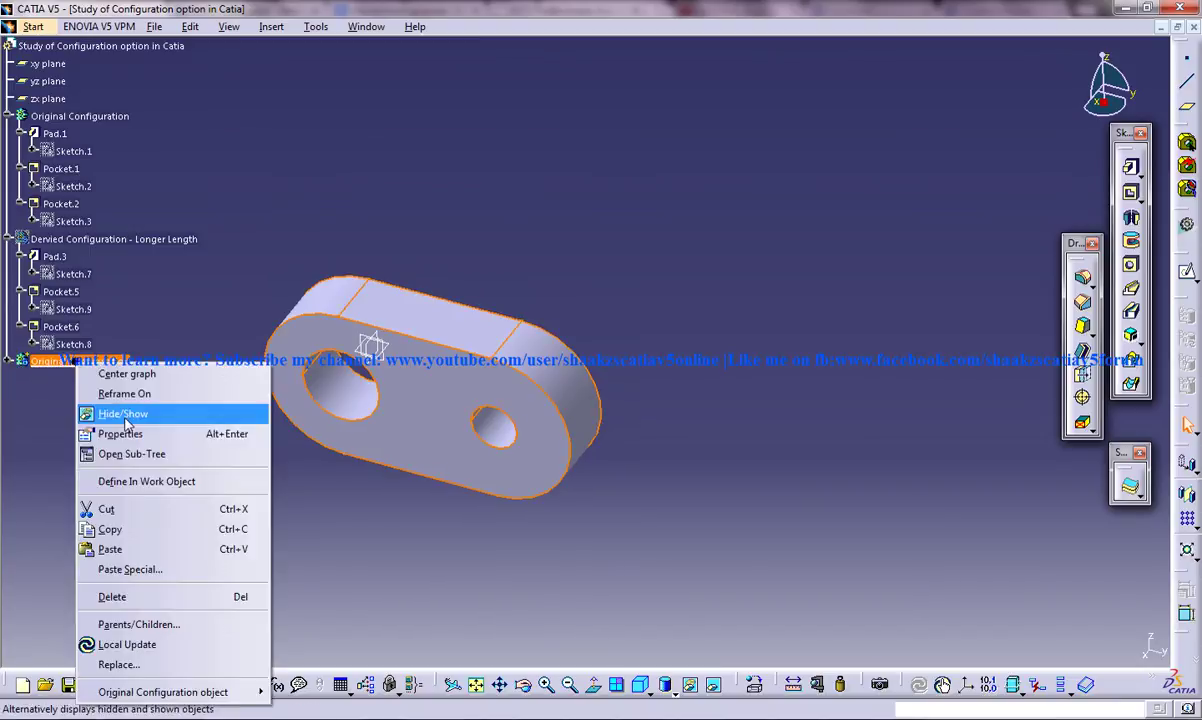
{"action": "left_click", "coordinate": [130, 432]}
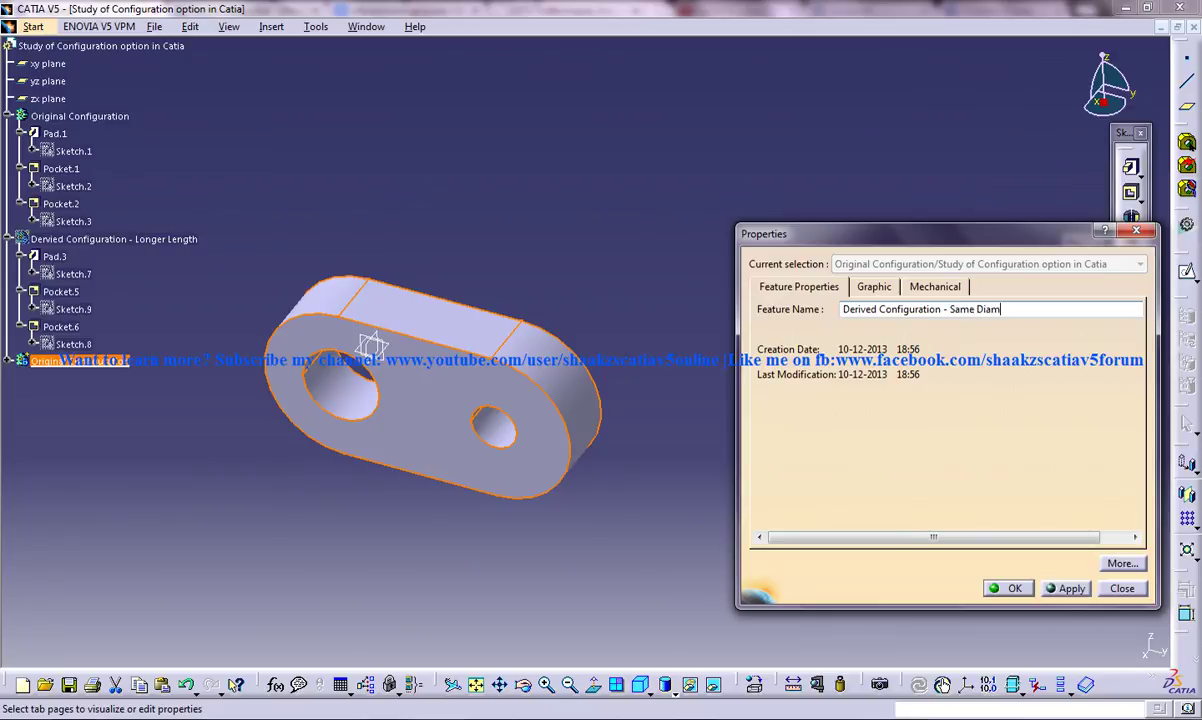
{"action": "type", "text": "ter"}
{"action": "key", "text": "Return"}
Hide the Original Configuration body, leaving the same-diameter body displayed
{"action": "left_click", "coordinate": [368, 215]}
{"action": "right_click", "coordinate": [72, 118]}
{"action": "left_click", "coordinate": [166, 169]}
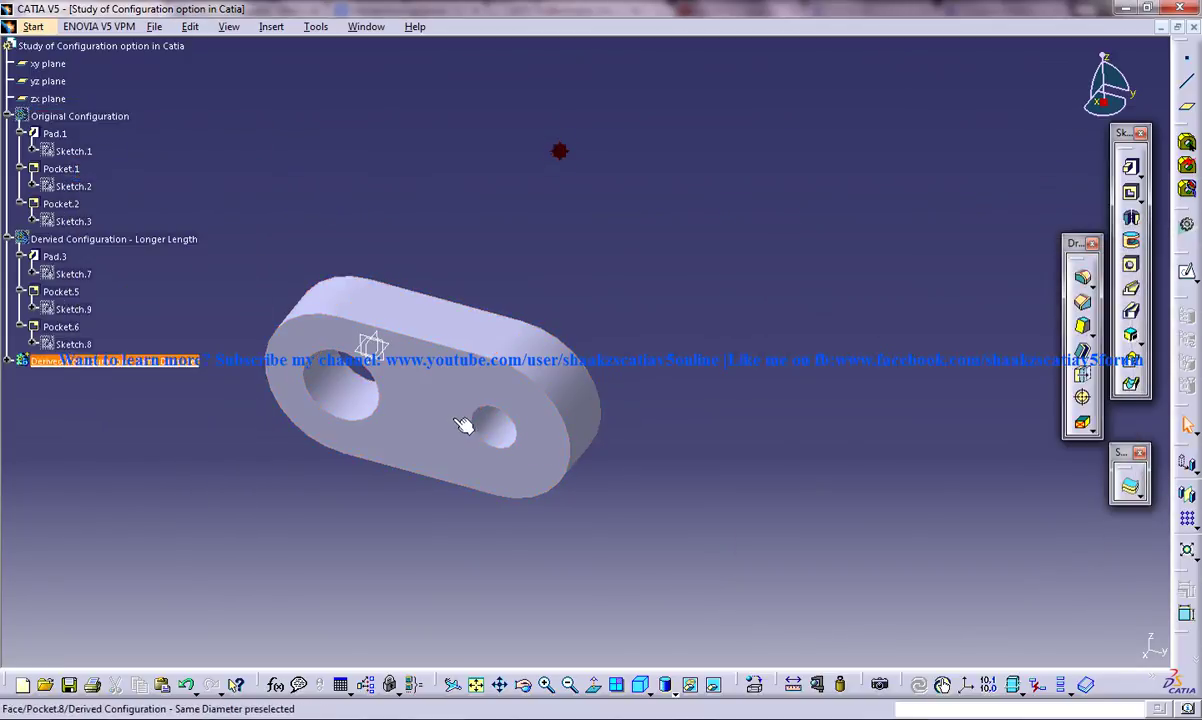
Set the small hole's diameter to 25 mm in Sketch.11 under Pocket.8 of the same-diameter body
{"action": "left_click", "coordinate": [8, 363]}
{"action": "double_click", "coordinate": [76, 466]}
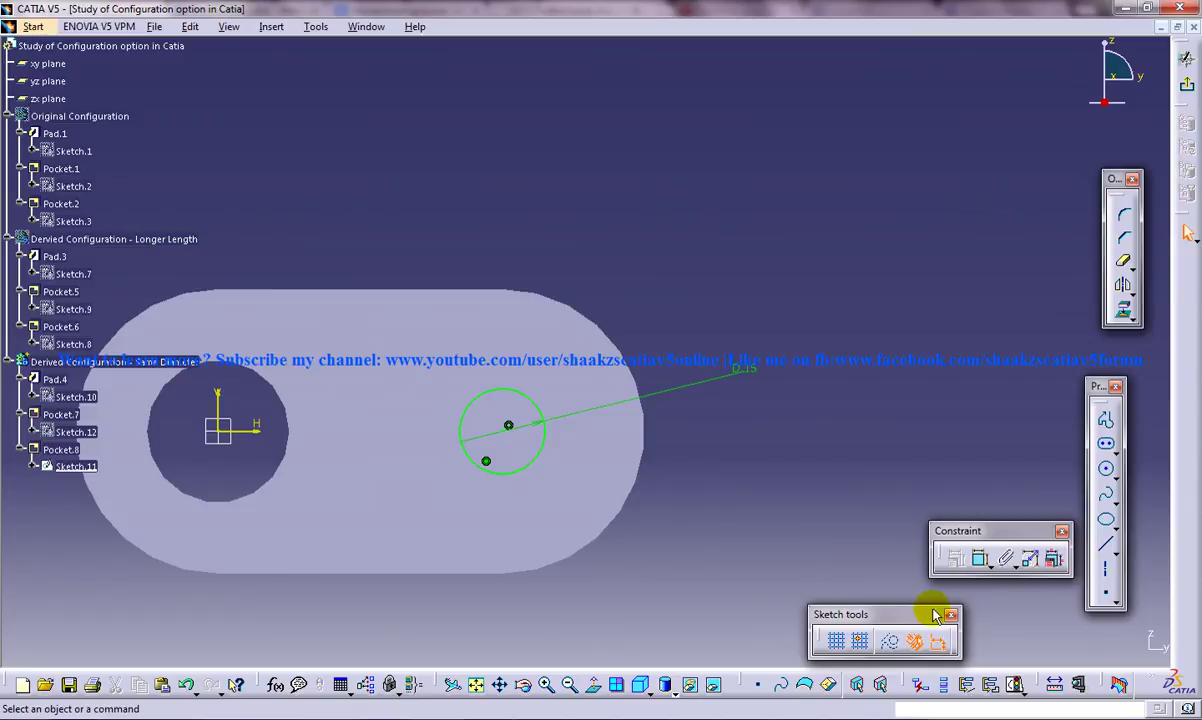
{"action": "left_click", "coordinate": [980, 558]}
{"action": "left_click", "coordinate": [752, 371]}
{"action": "double_click", "coordinate": [750, 367]}
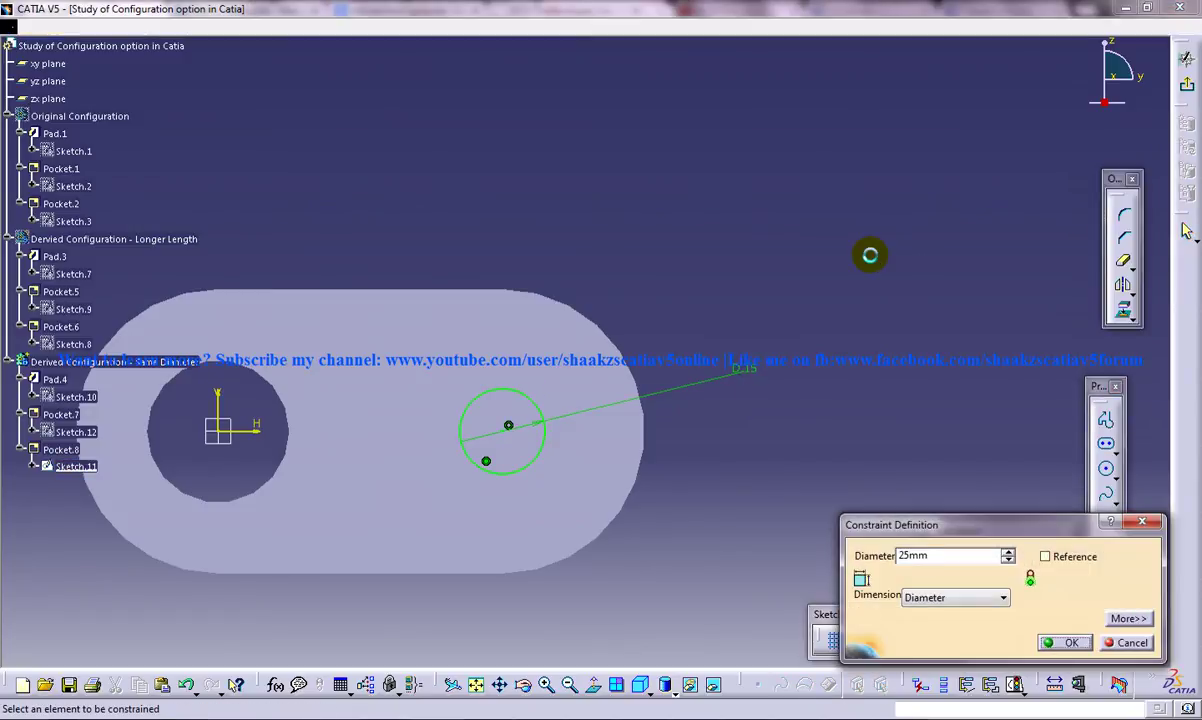
{"action": "key", "text": "Return"}
{"action": "left_click", "coordinate": [1187, 57]}
{"action": "middle_click_drag", "start_coordinate": [620, 270], "coordinate": [537, 269]}
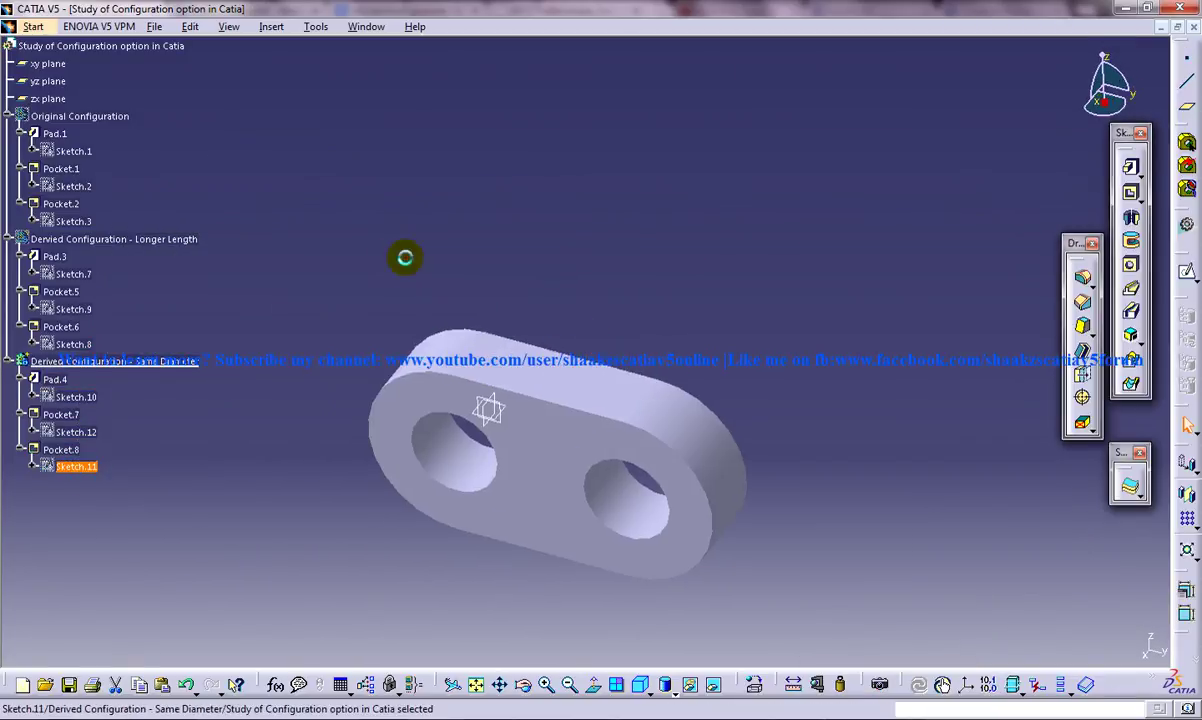
{"action": "left_click", "coordinate": [406, 265]}
{"action": "mouse_move", "coordinate": [554, 320]}
{"action": "middle_mouse_down"}
{"action": "mouse_move", "coordinate": [561, 335]}
{"action": "mouse_move", "coordinate": [571, 327]}
{"action": "mouse_move", "coordinate": [545, 360]}
{"action": "mouse_move", "coordinate": [569, 336]}
{"action": "mouse_move", "coordinate": [588, 258]}
{"action": "mouse_move", "coordinate": [563, 283]}
{"action": "middle_mouse_up"}
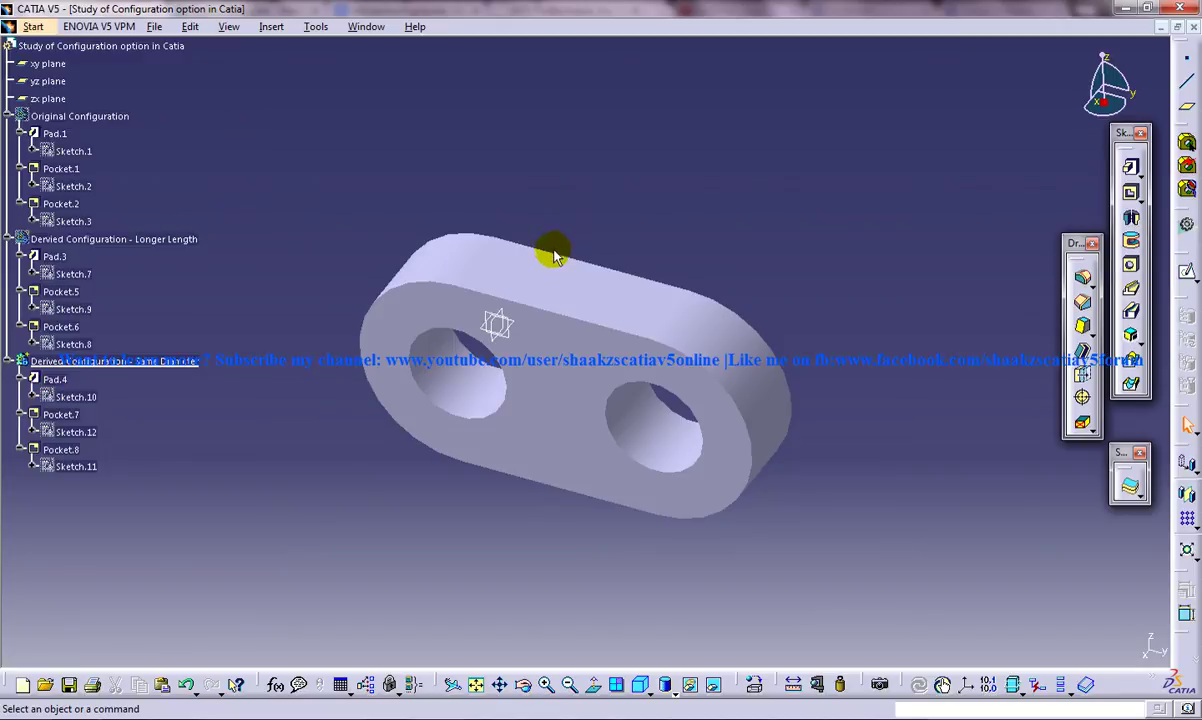
{"action": "middle_click_drag", "start_coordinate": [569, 247], "coordinate": [568, 213]}
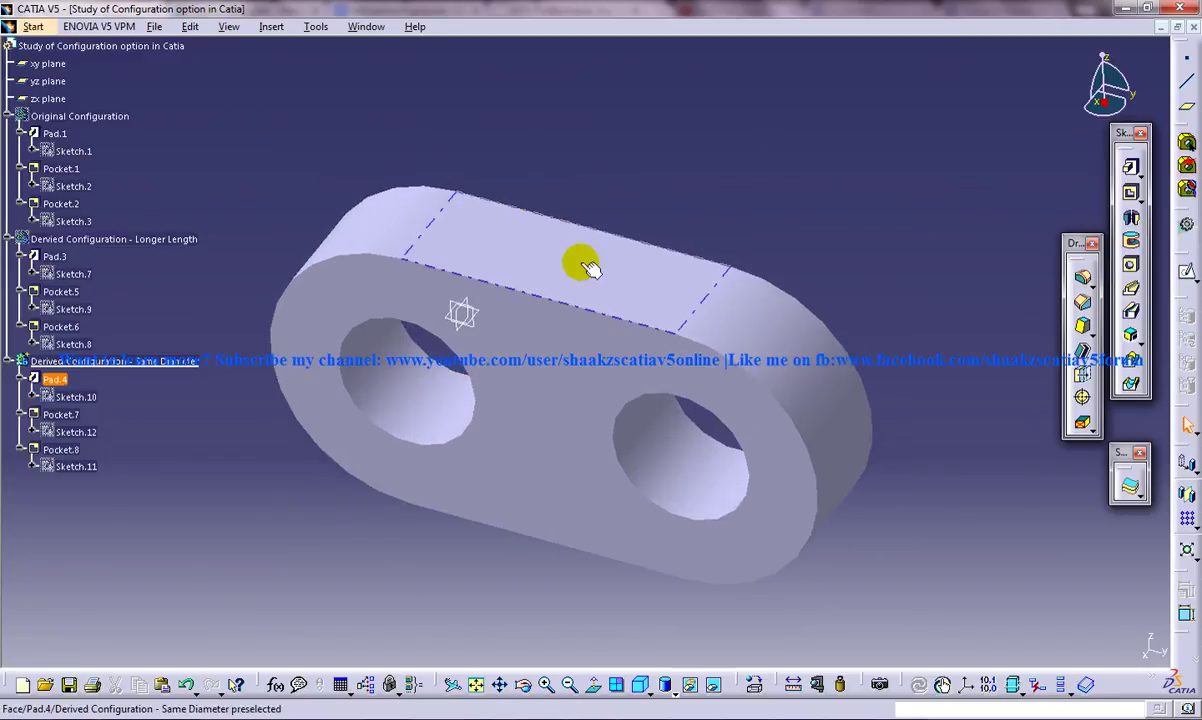
{"action": "middle_click_drag", "start_coordinate": [585, 260], "coordinate": [581, 340]}
{"action": "middle_click_drag", "start_coordinate": [528, 354], "coordinate": [625, 282]}
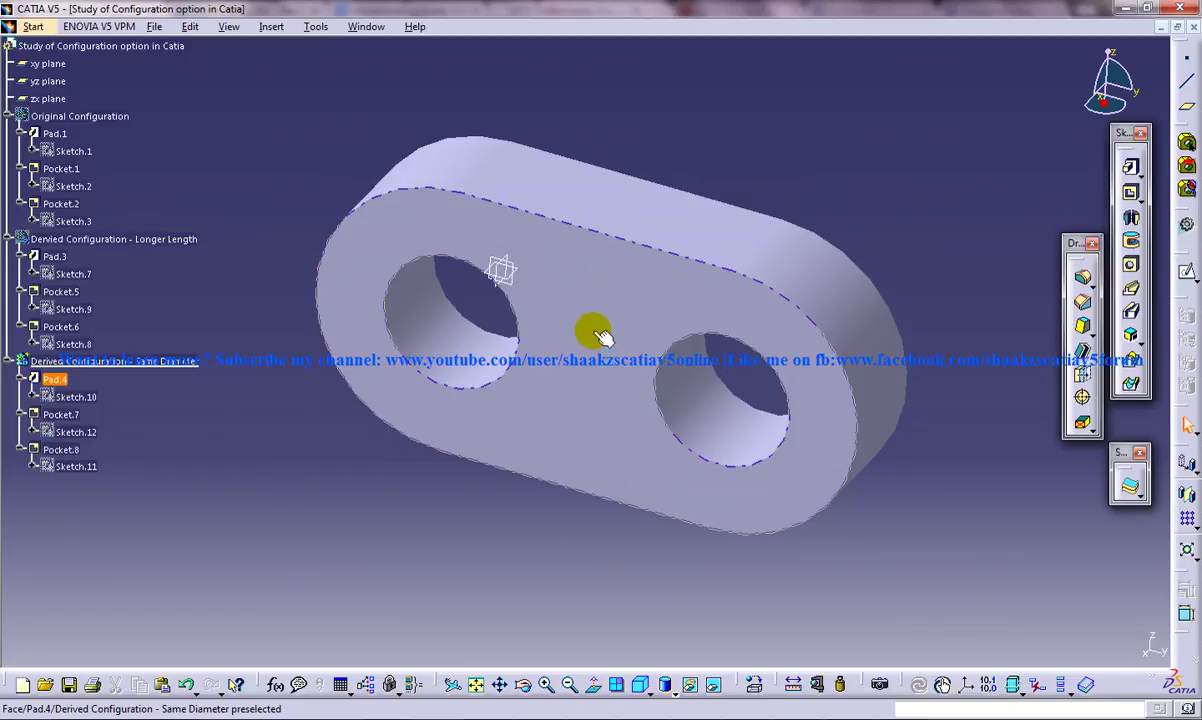
{"action": "middle_click_drag", "start_coordinate": [577, 279], "coordinate": [578, 343]}
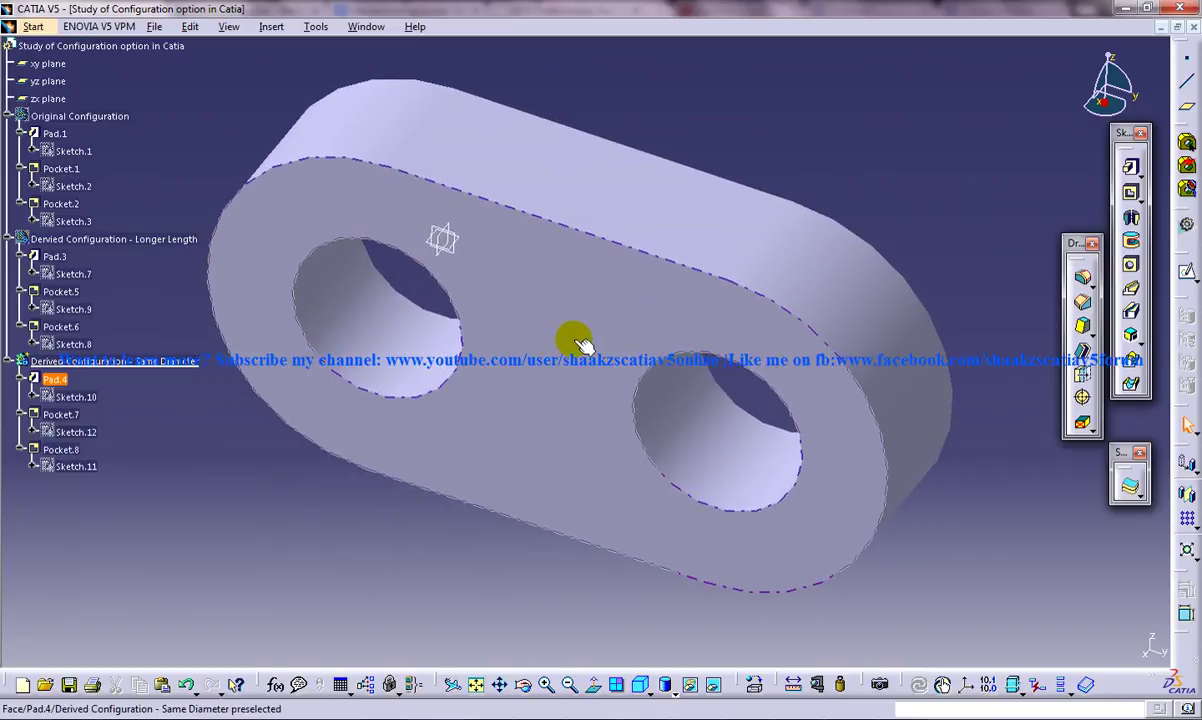